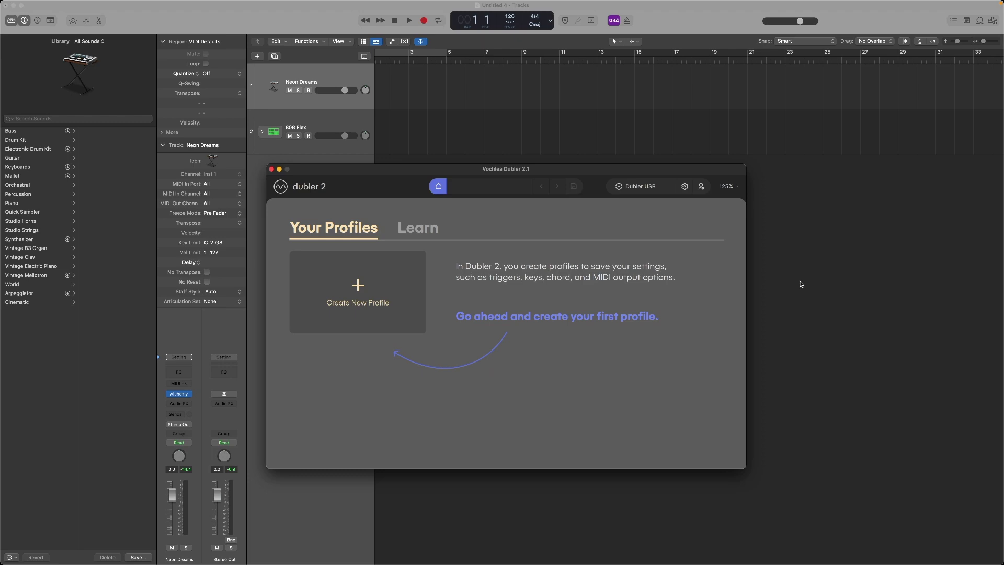
Create a new Untitled Dubler profile with Inbuilt Audio switched off.
left_click(410, 305)
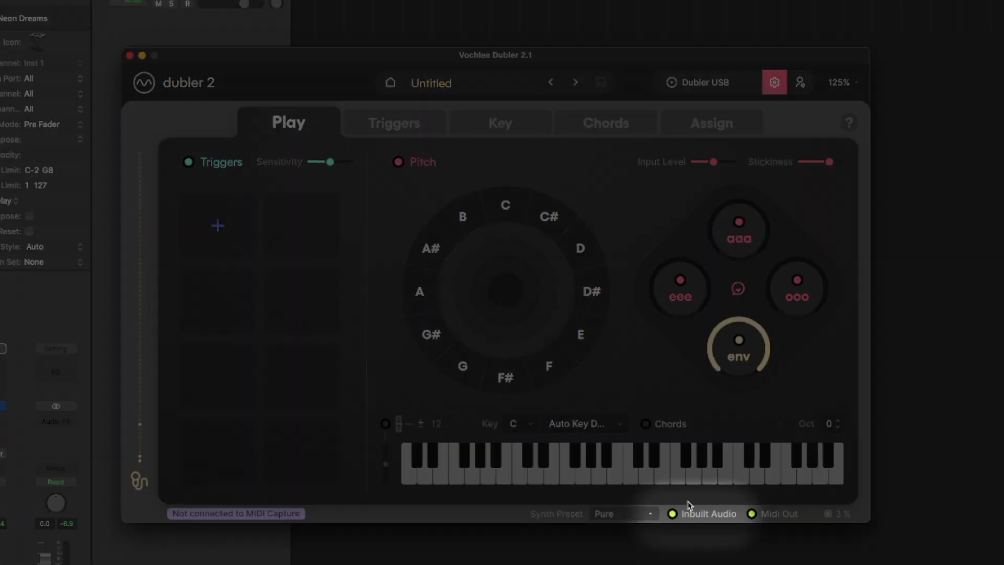
left_click(689, 517)
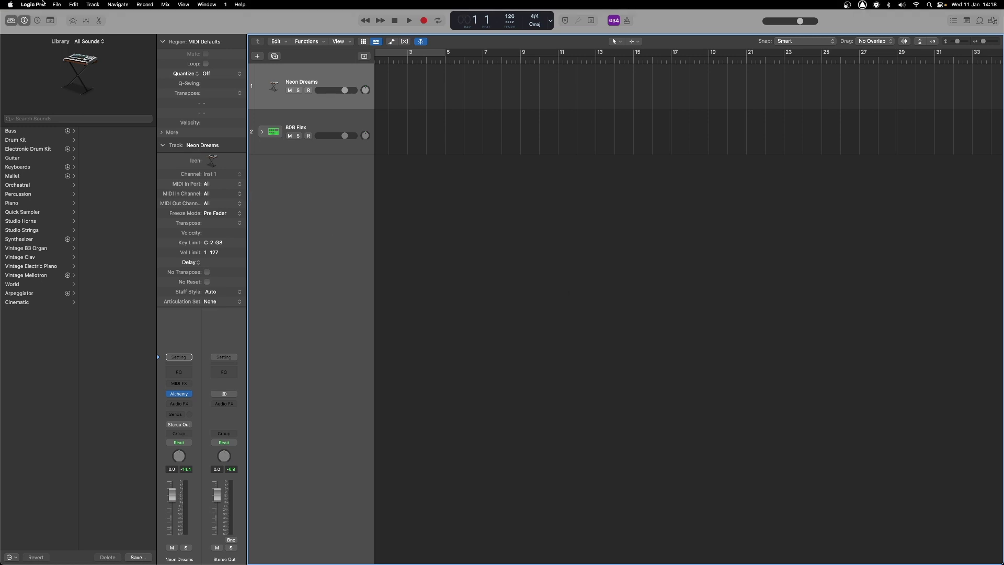
left_click(33, 5)
mouse_move(37, 28)
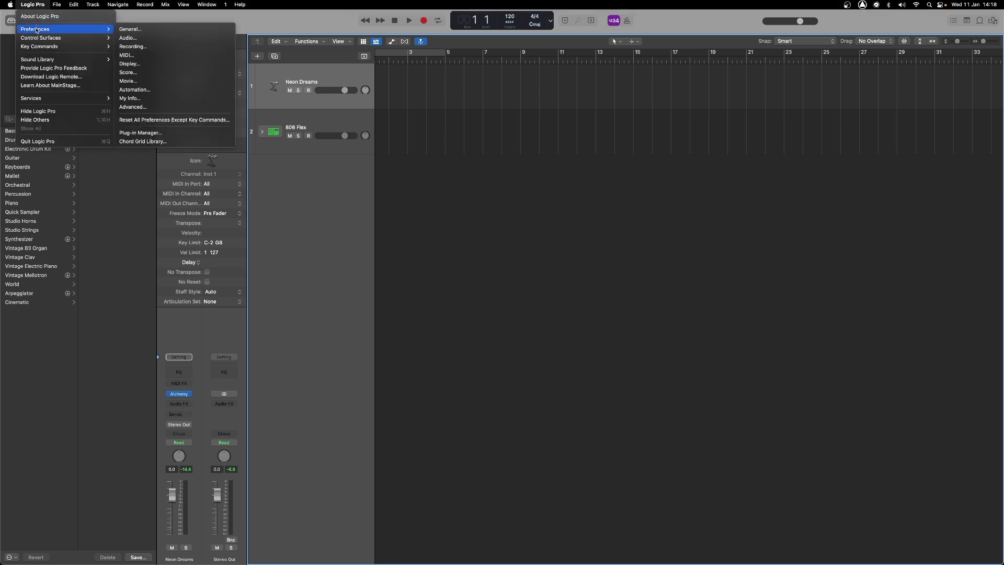
left_click(135, 55)
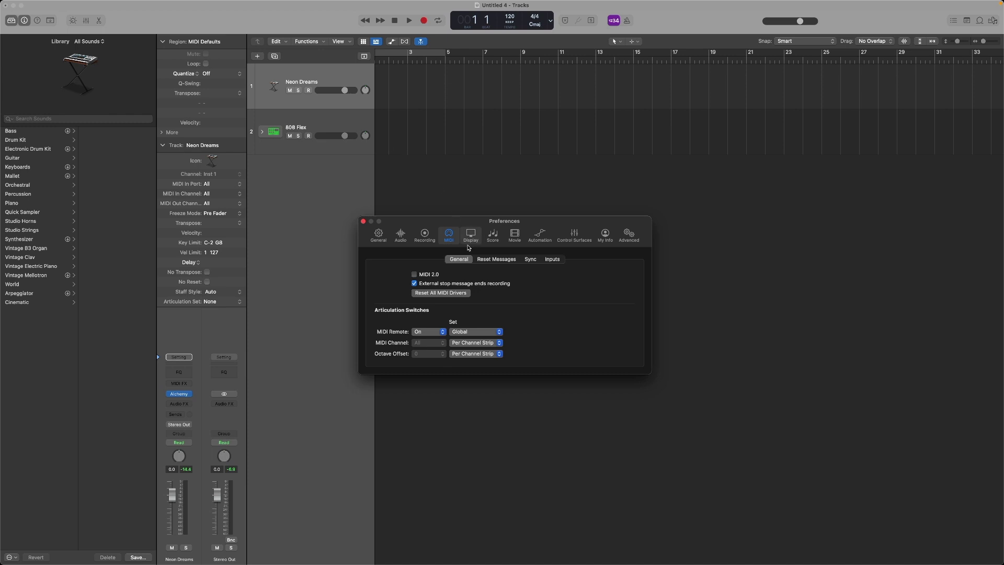
left_click(555, 260)
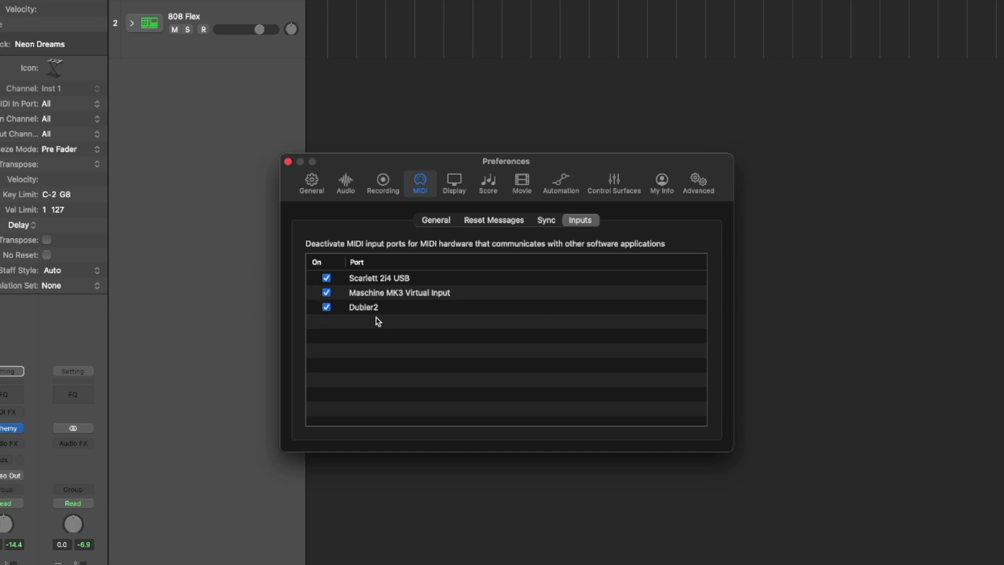
left_click(426, 224)
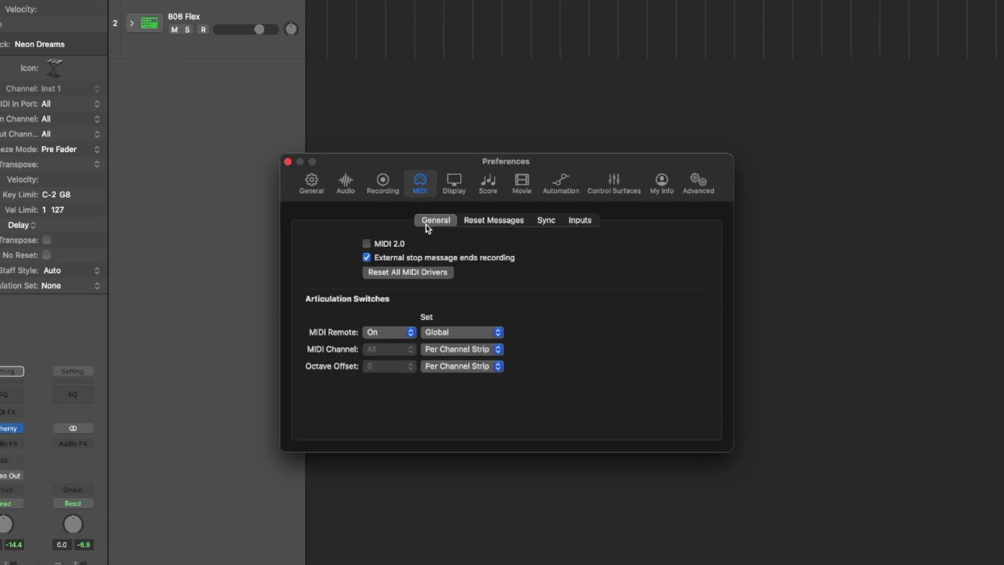
left_click(396, 333)
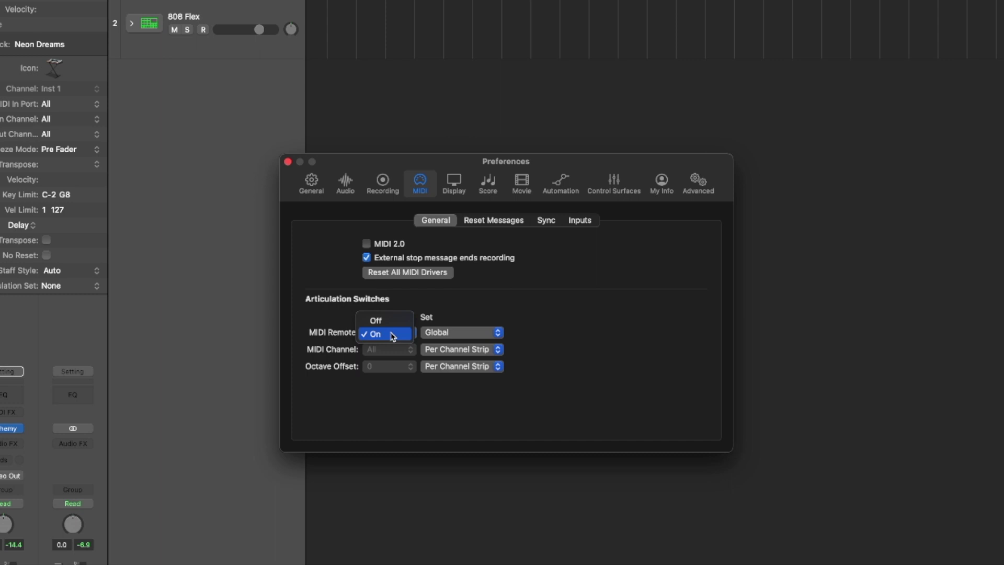
left_click(394, 335)
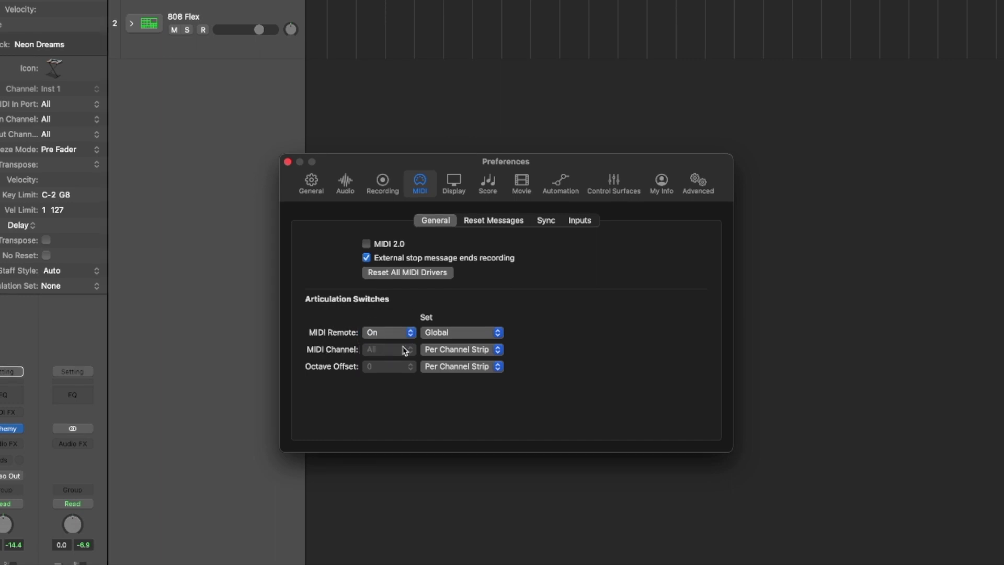
left_click(444, 351)
left_click(551, 353)
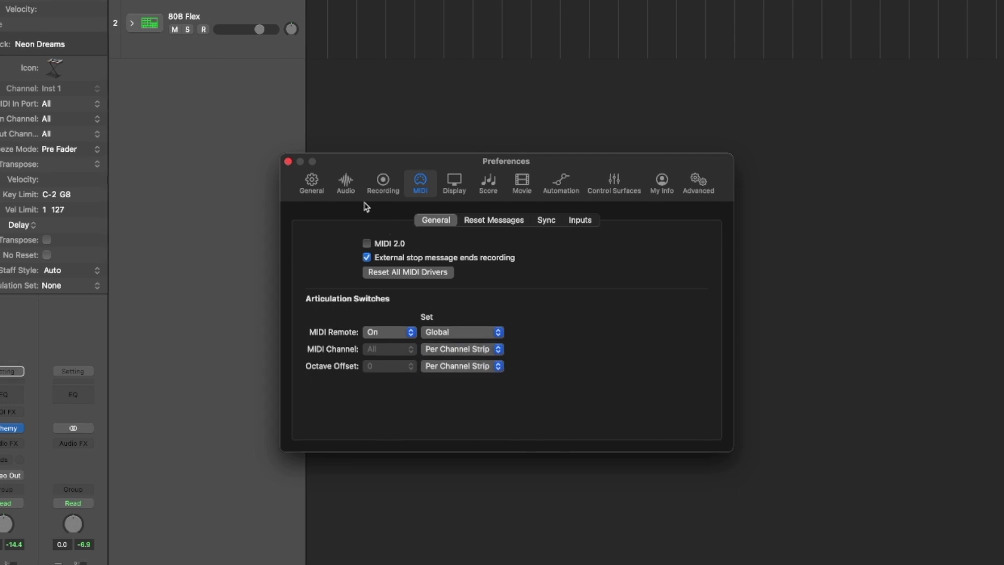
left_click(345, 192)
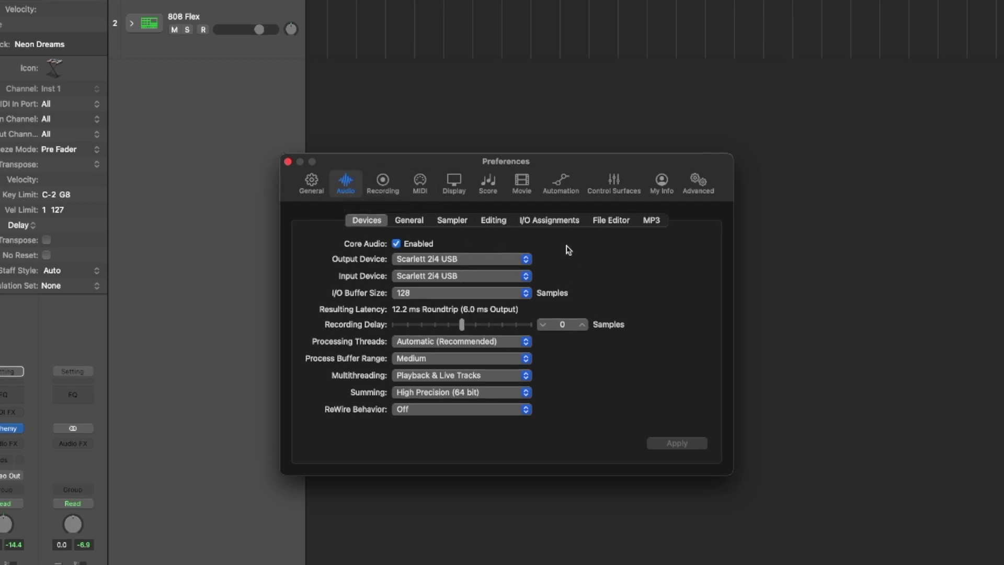
left_click(497, 292)
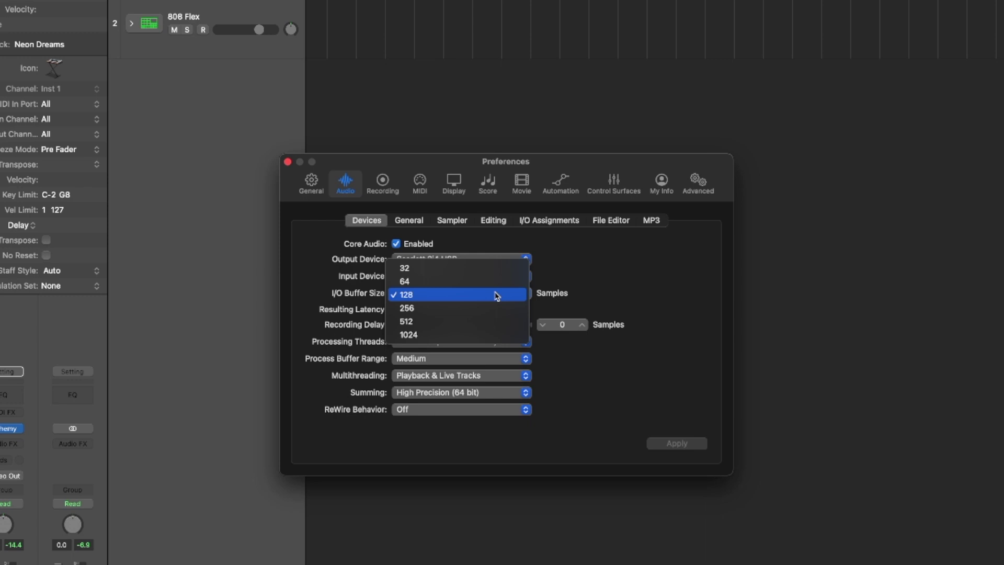
left_click(472, 295)
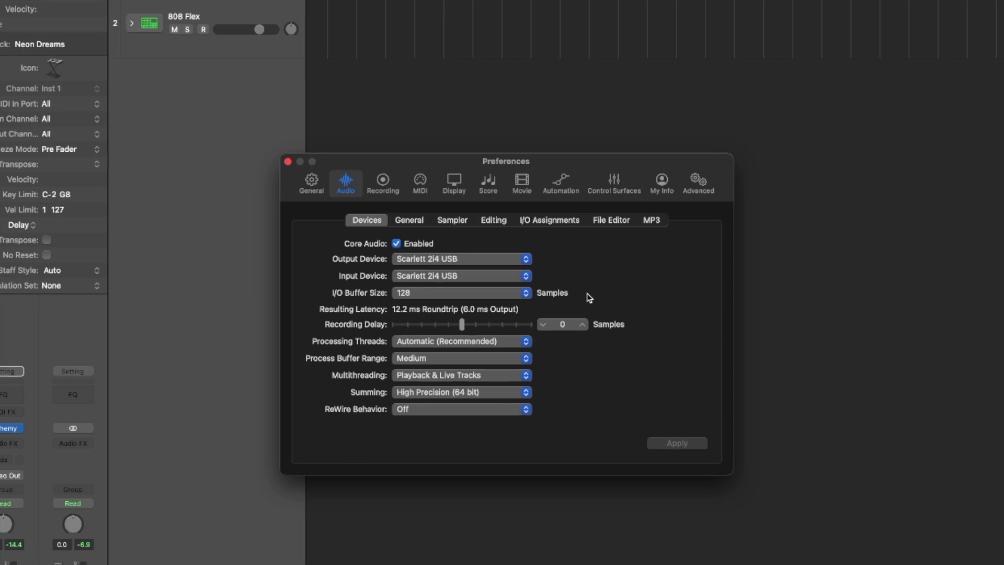
left_click(287, 161)
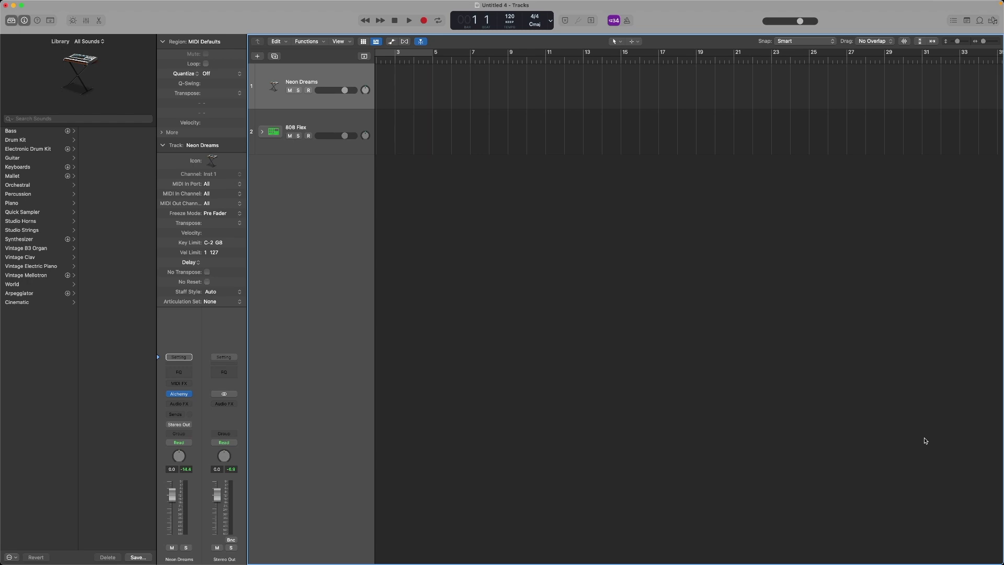
Bring the Dubler 2 window up from the Dock over Logic Pro.
left_click(760, 553)
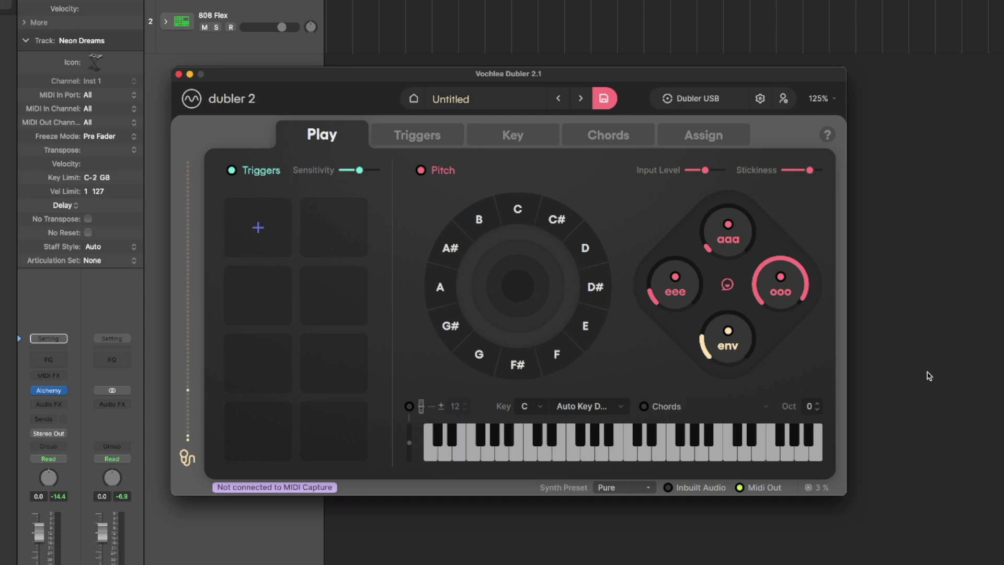
Add and train Bass Drum 1, Acoustic Snare and Closed Hi Hat trigger pads with recorded takes.
left_click(249, 238)
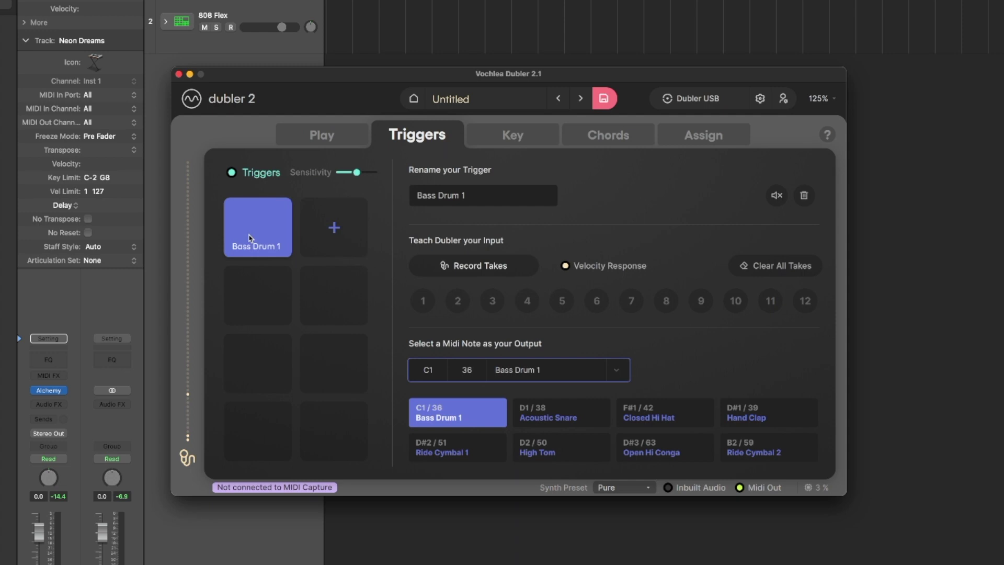
left_click(516, 263)
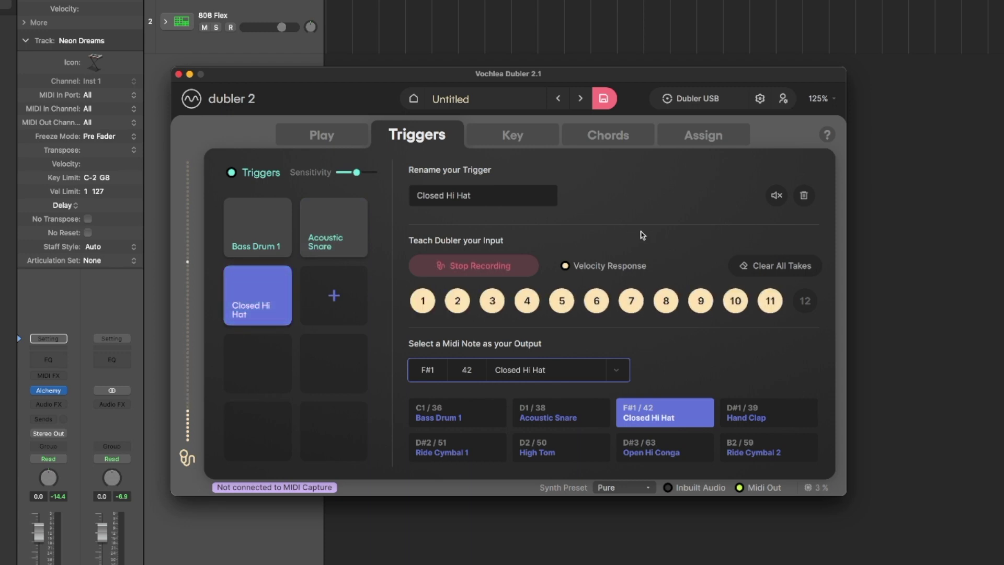
left_click(358, 142)
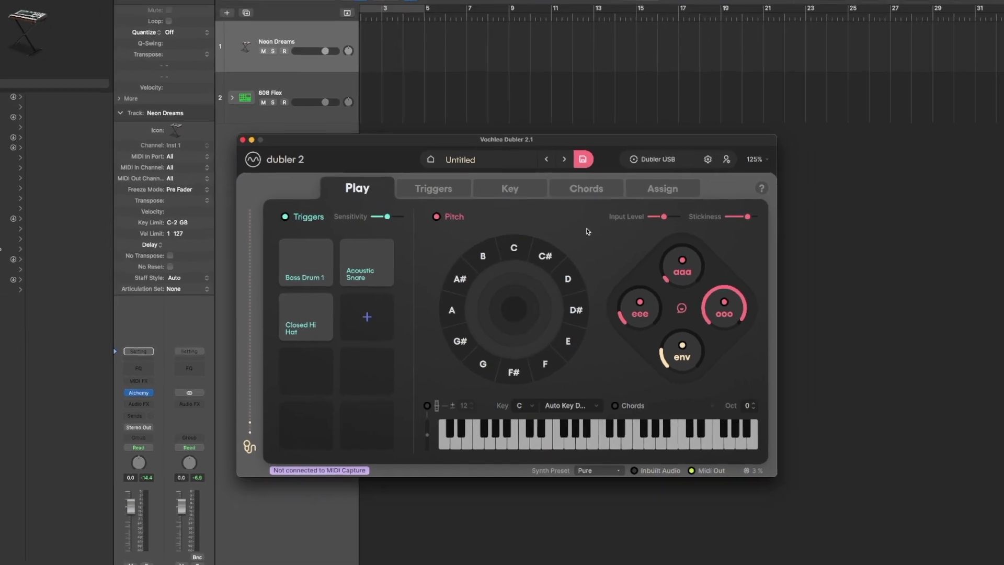
Hide Dubler, select the 808 Flex track and look over its drum machine.
key("super+w")
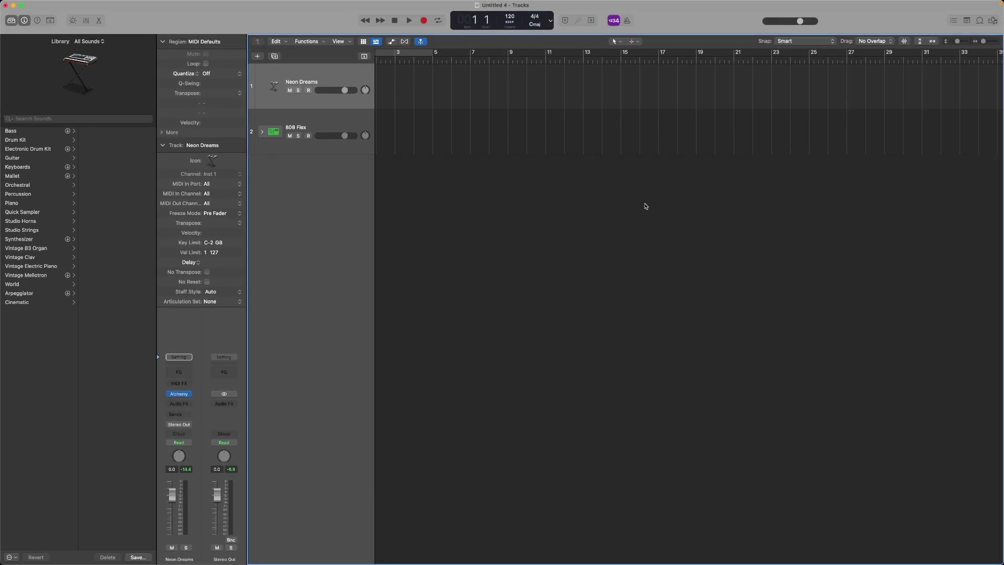
left_click(333, 128)
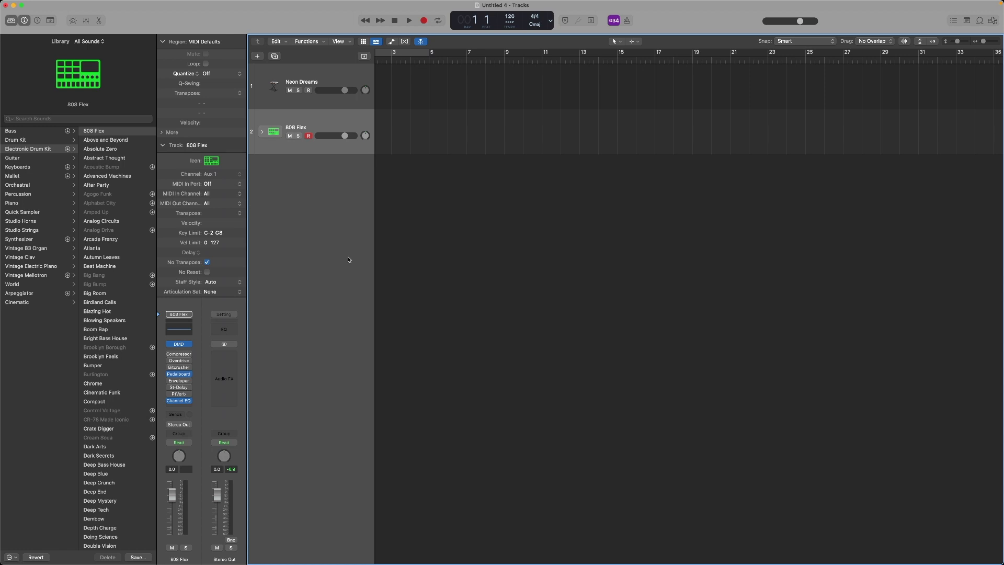
left_click(179, 344)
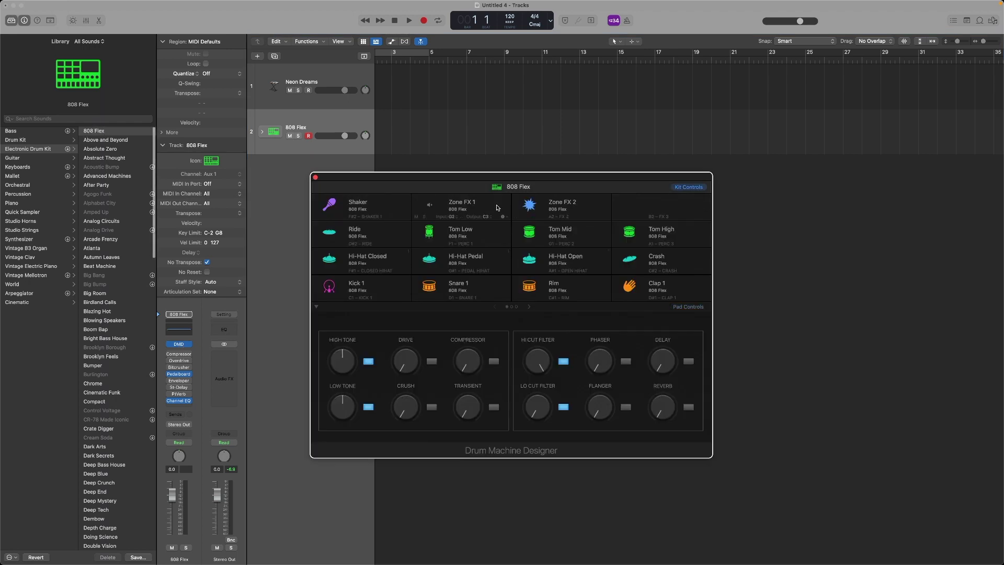
scroll(422, 151, "right", 1)
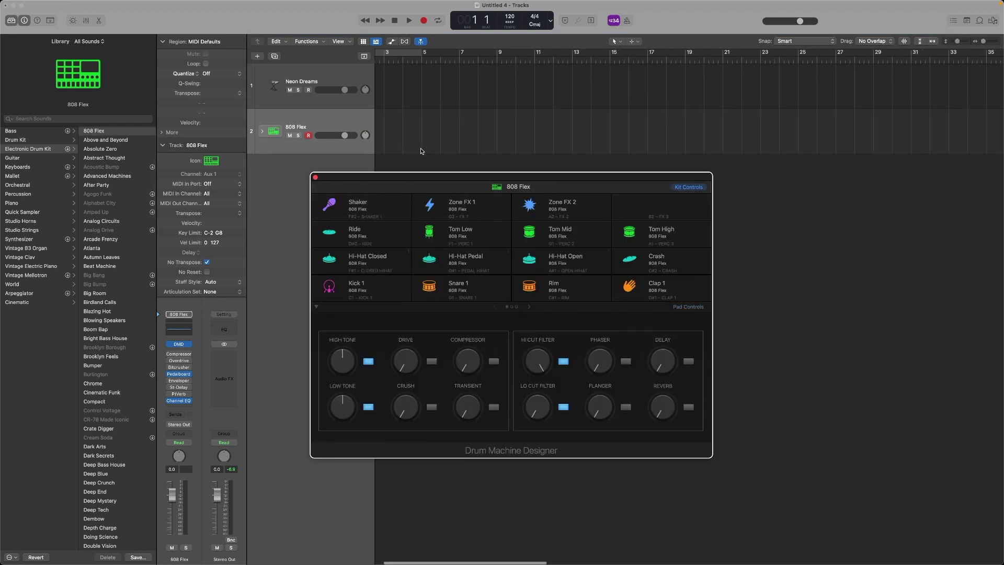
left_click(315, 177)
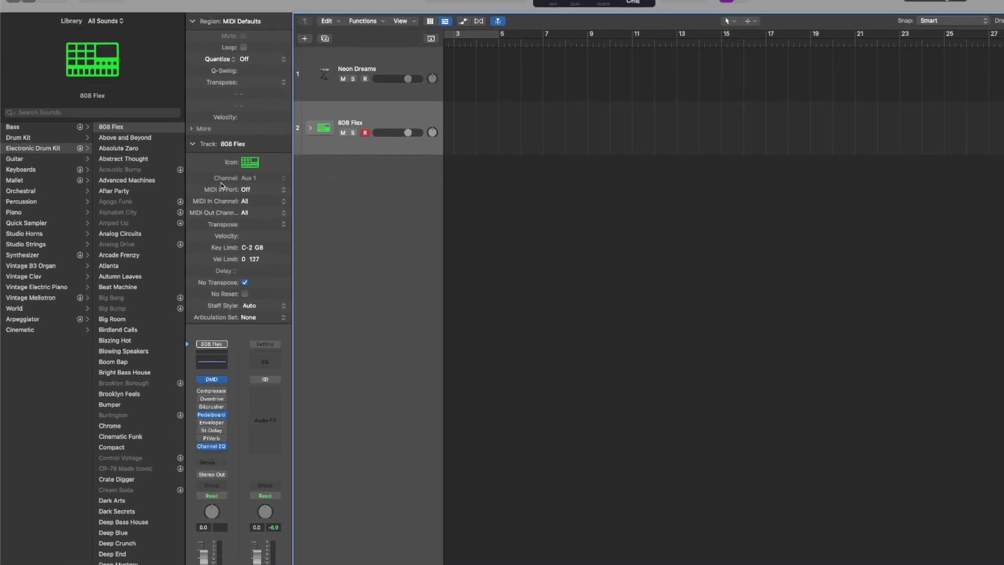
Set the 808 Flex MIDI In Port to Dubler2 and MIDI In Channel to 10.
left_click(251, 190)
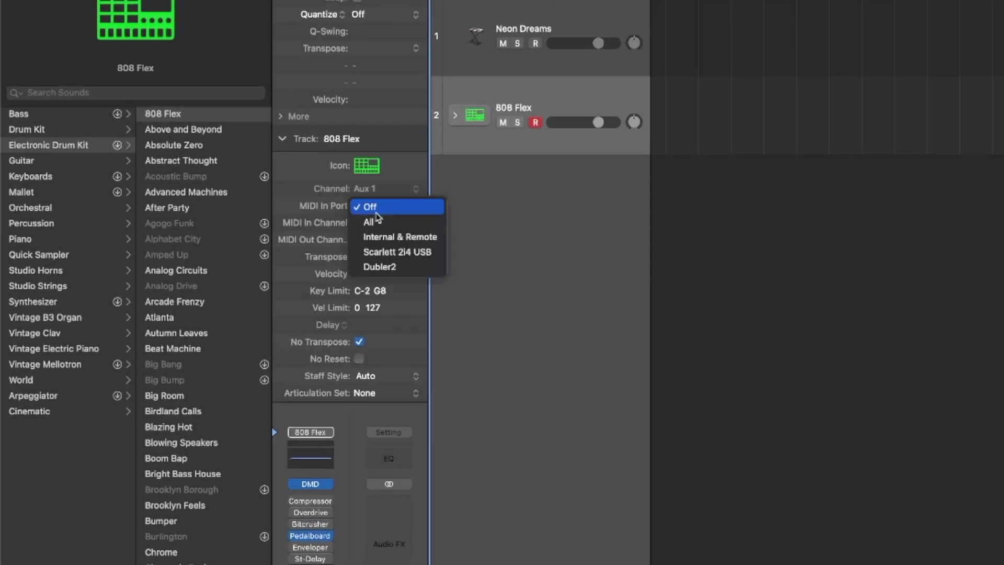
left_click(383, 266)
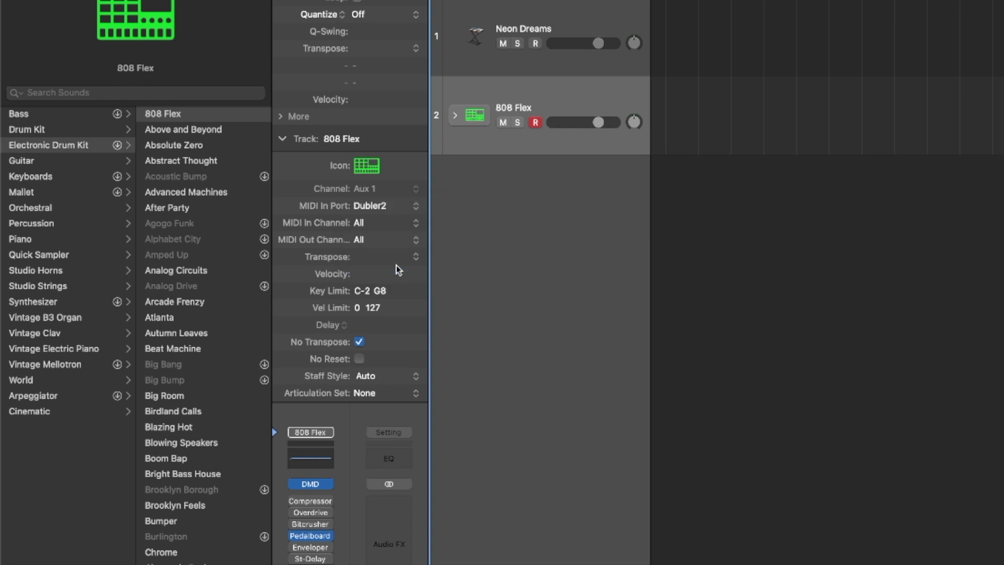
left_click(391, 230)
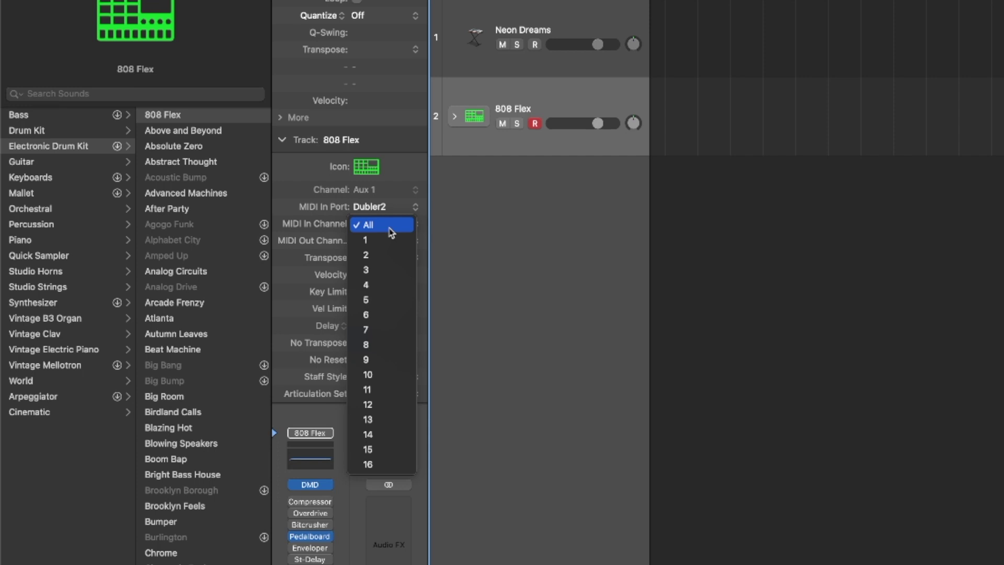
left_click(390, 377)
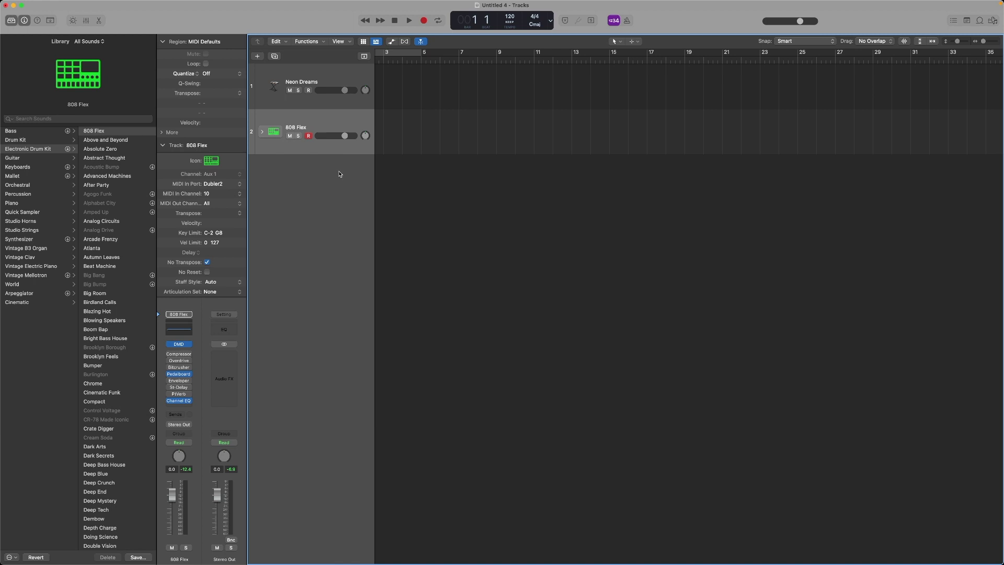
Select Neon Dreams and set its MIDI In Port to Dubler2, MIDI In Channel 1.
left_click(328, 77)
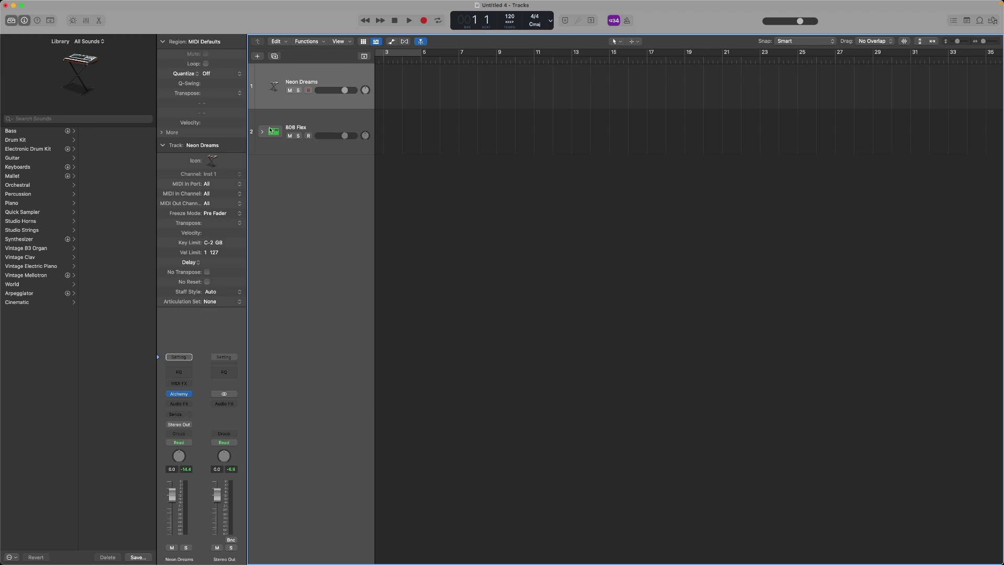
left_click(236, 186)
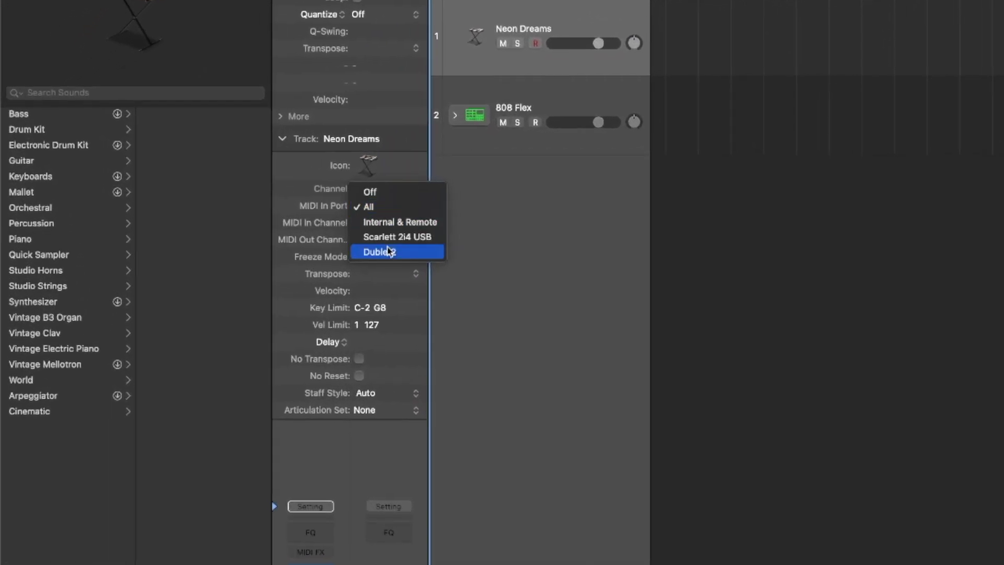
left_click(242, 215)
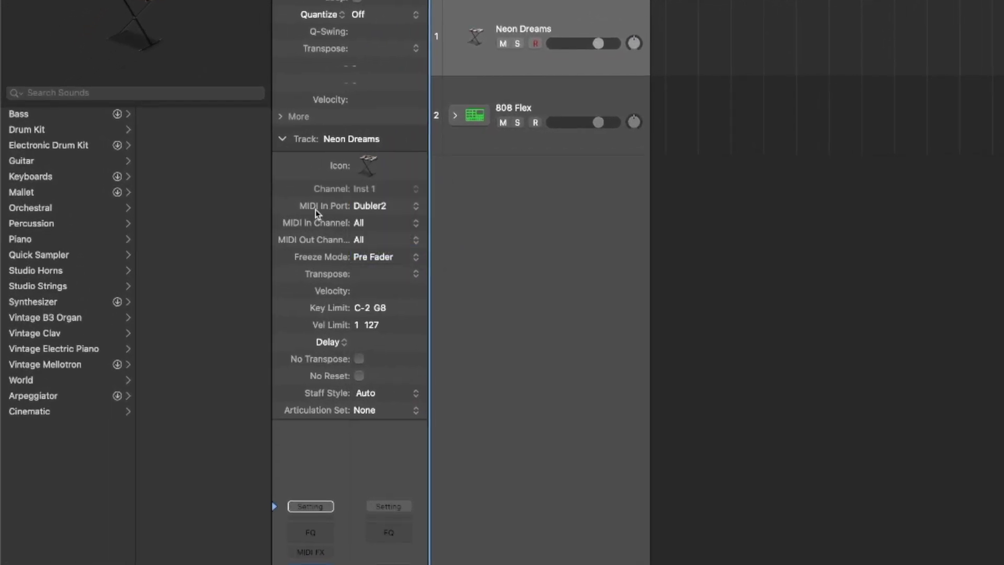
left_click(376, 224)
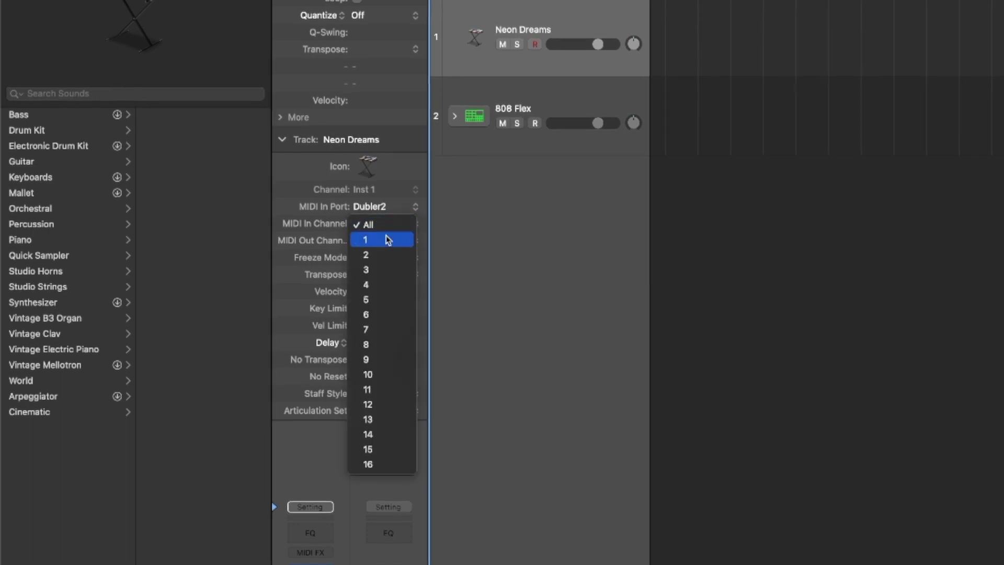
left_click(388, 240)
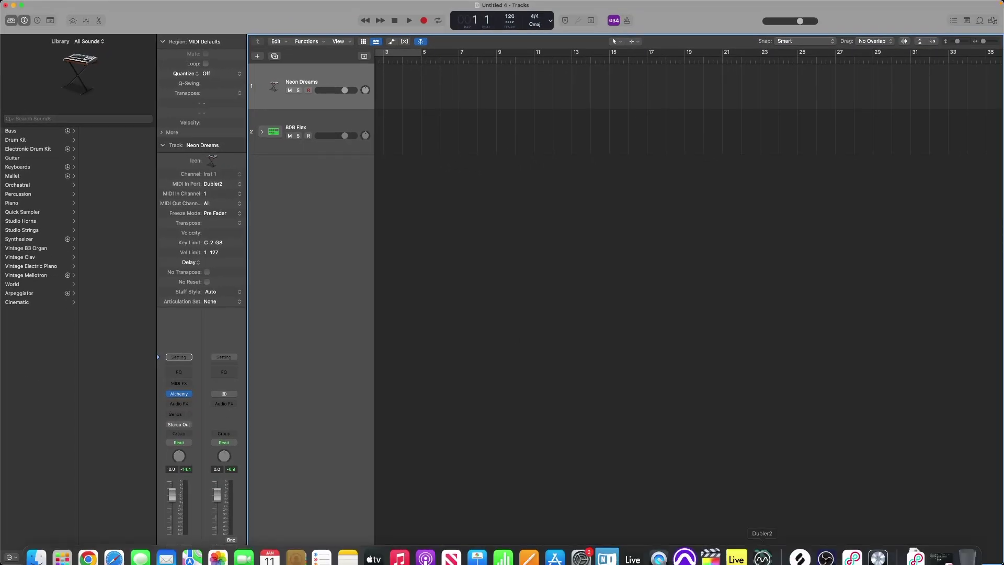
In Dubler 2, change the scale from auto-detect to Major, giving C Major.
left_click(766, 561)
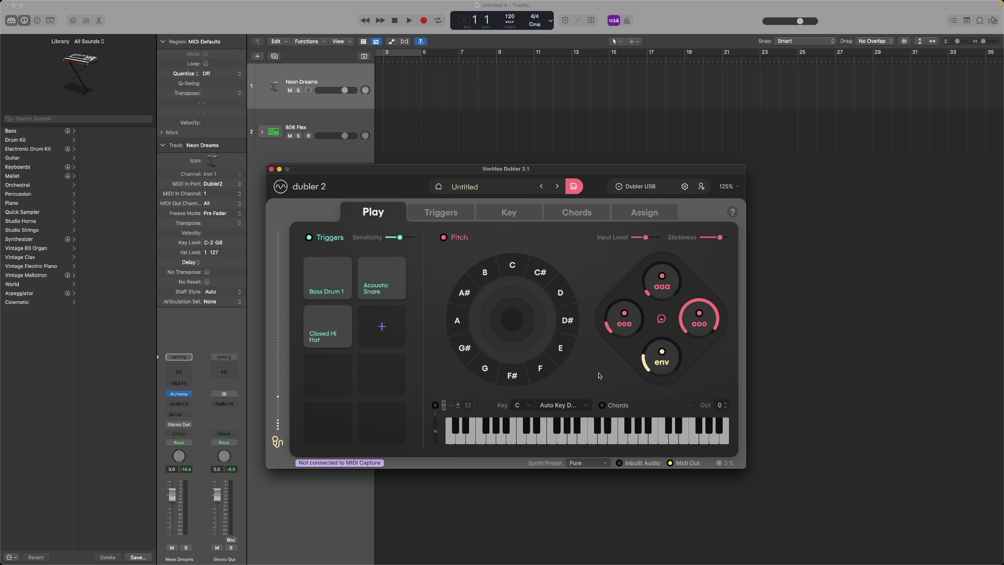
left_click(586, 404)
left_click(582, 405)
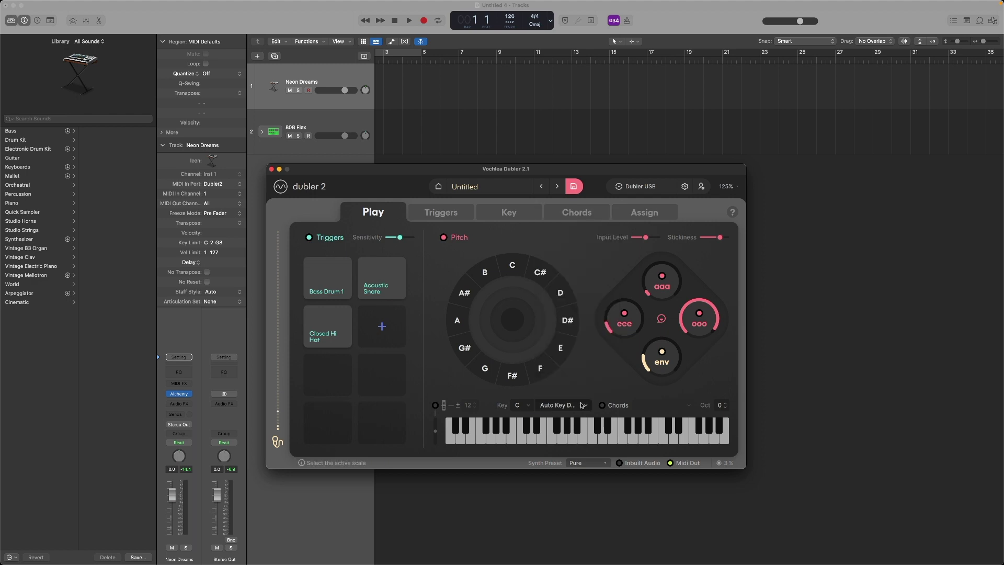
left_click(505, 215)
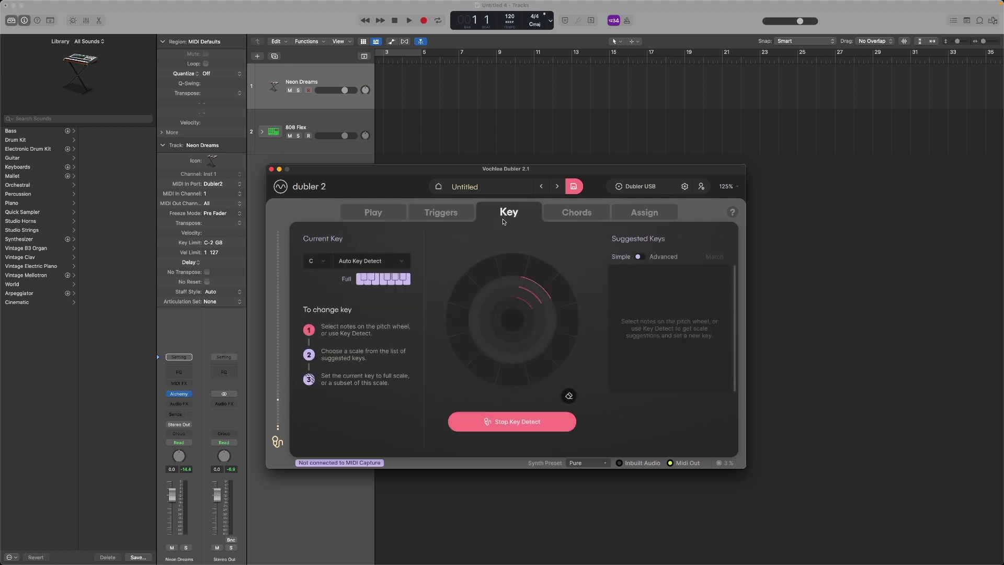
left_click(394, 214)
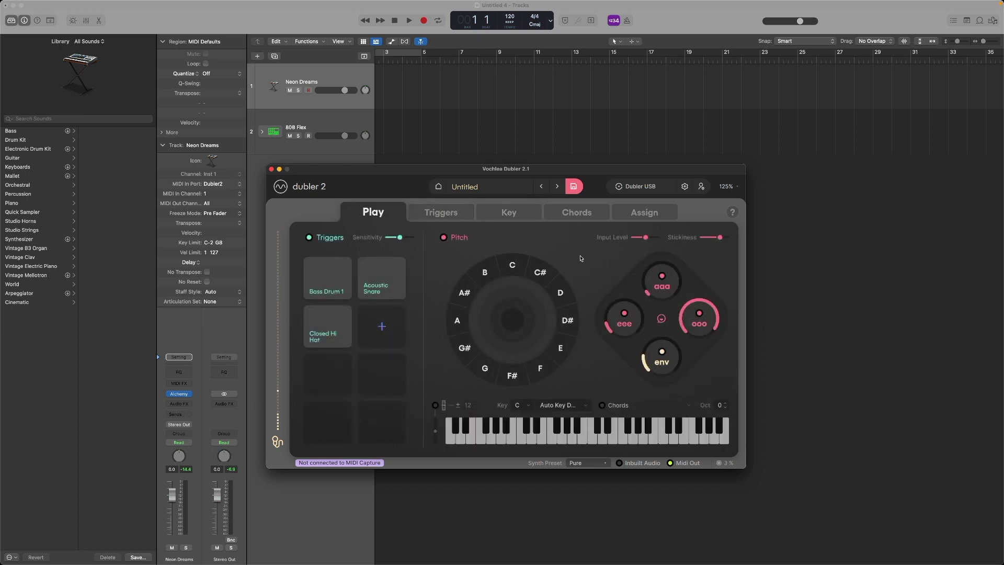
left_click(581, 407)
left_click(561, 211)
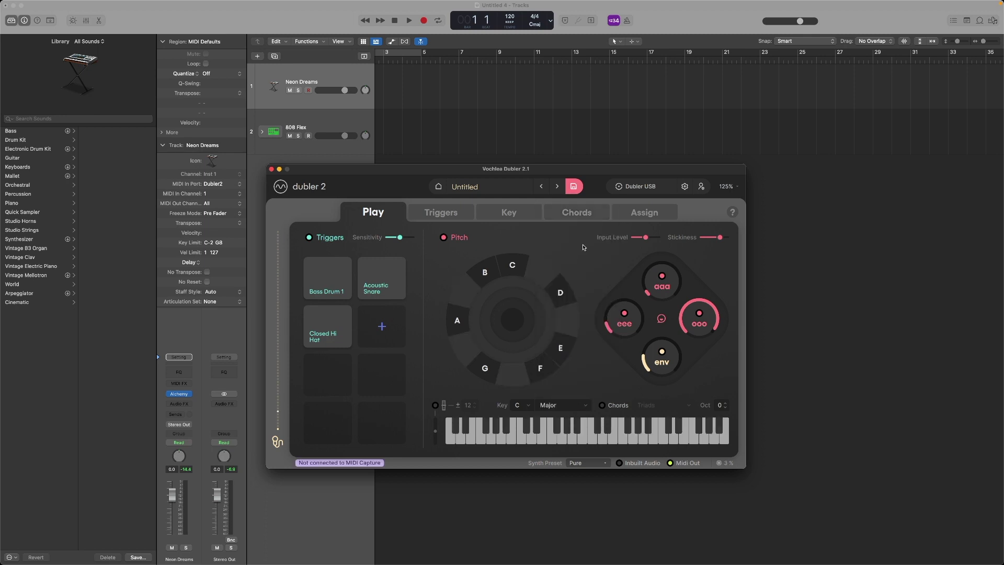
Arm the Neon Dreams track for recording.
left_click(323, 81)
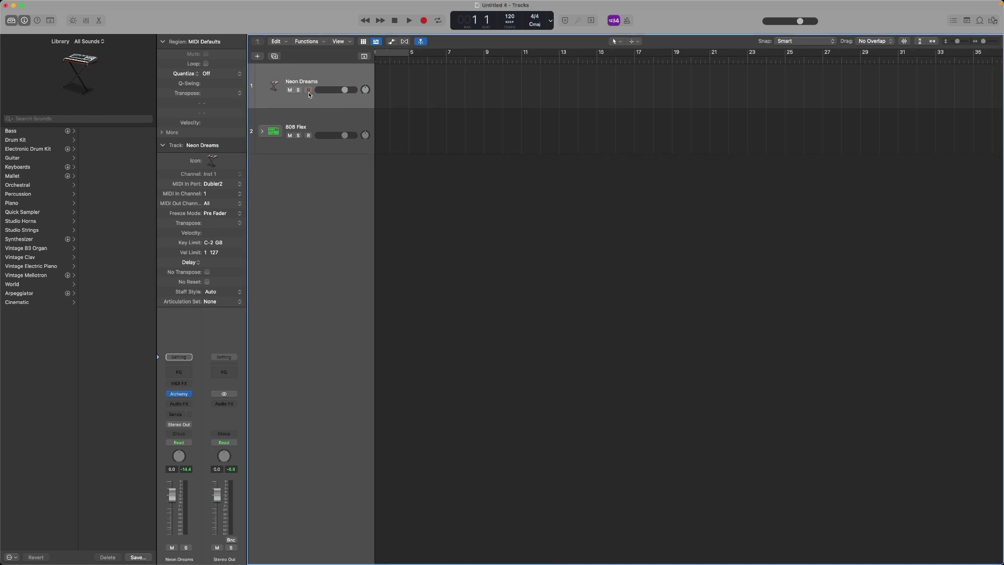
left_click(308, 91)
scroll(385, 96, "left", 3)
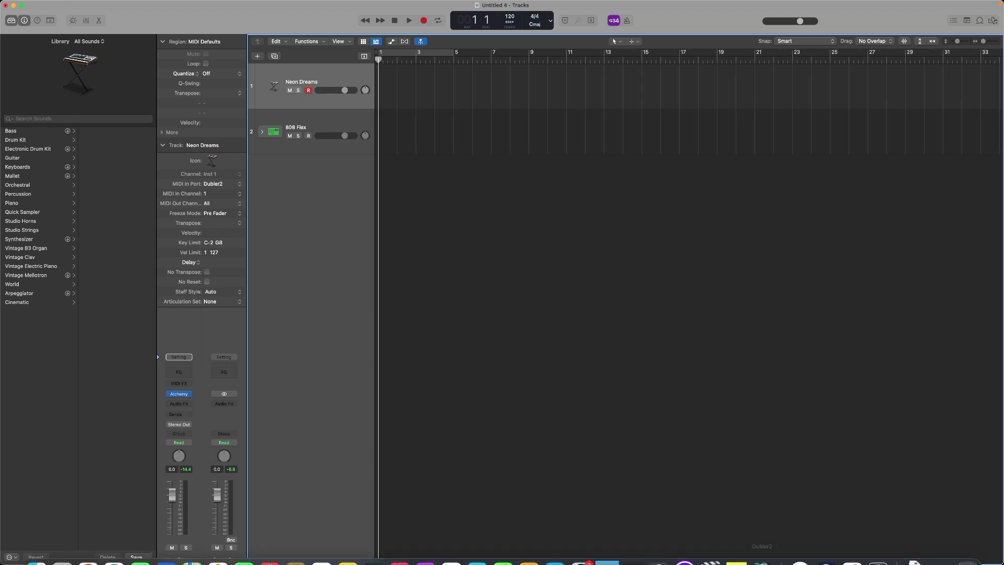
Record a short sung Dubler take onto Neon Dreams.
left_click(763, 549)
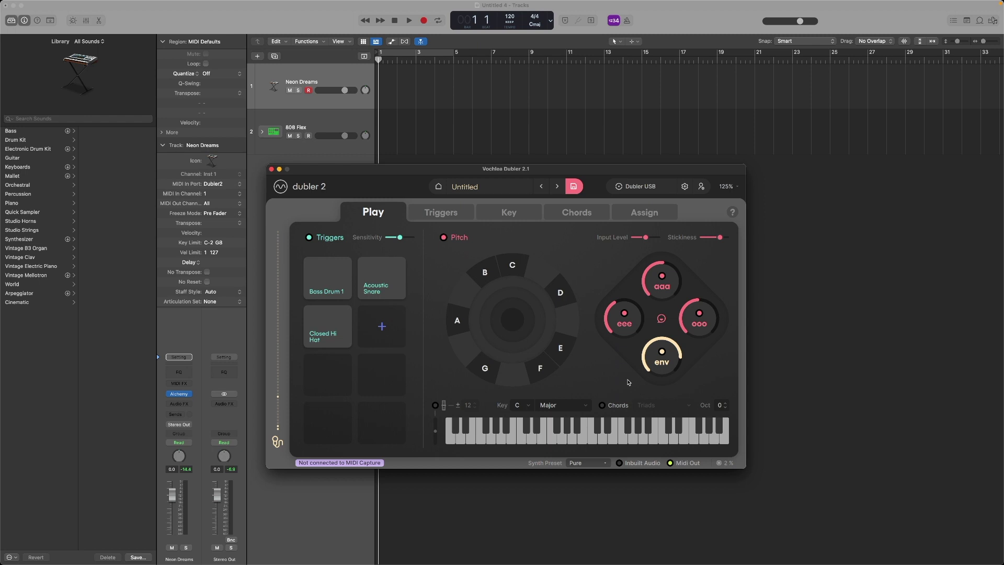
left_click(440, 90)
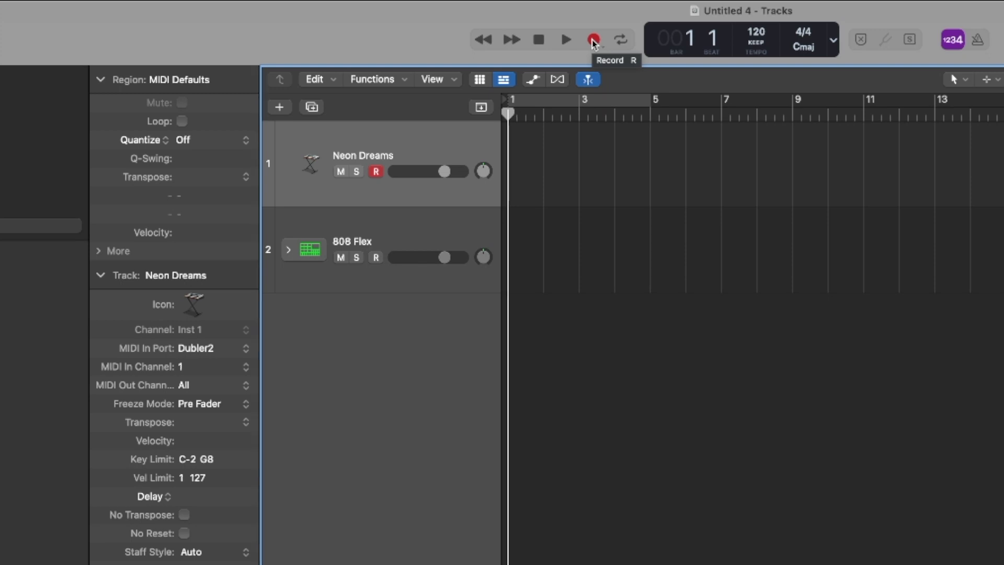
left_click(594, 41)
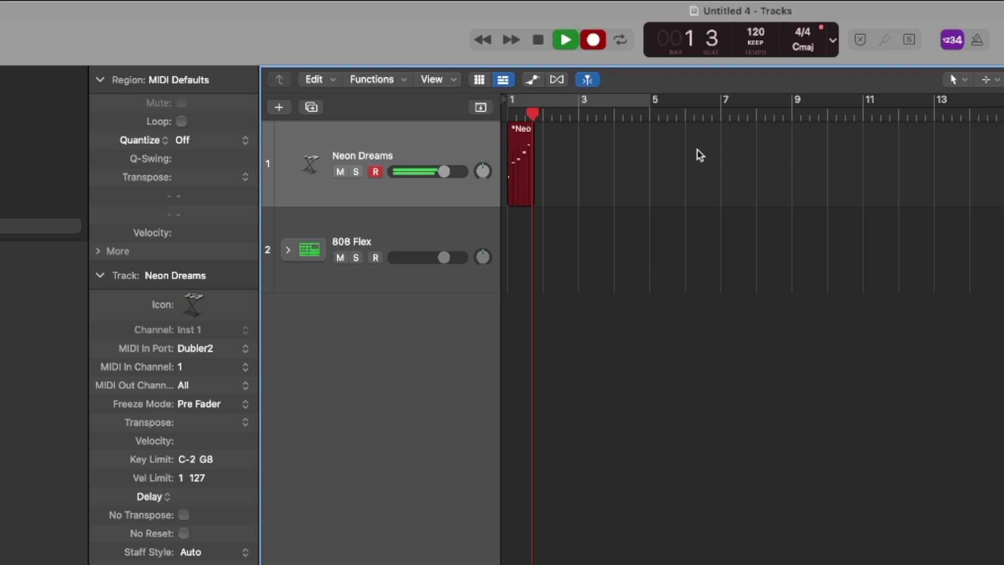
key("space")
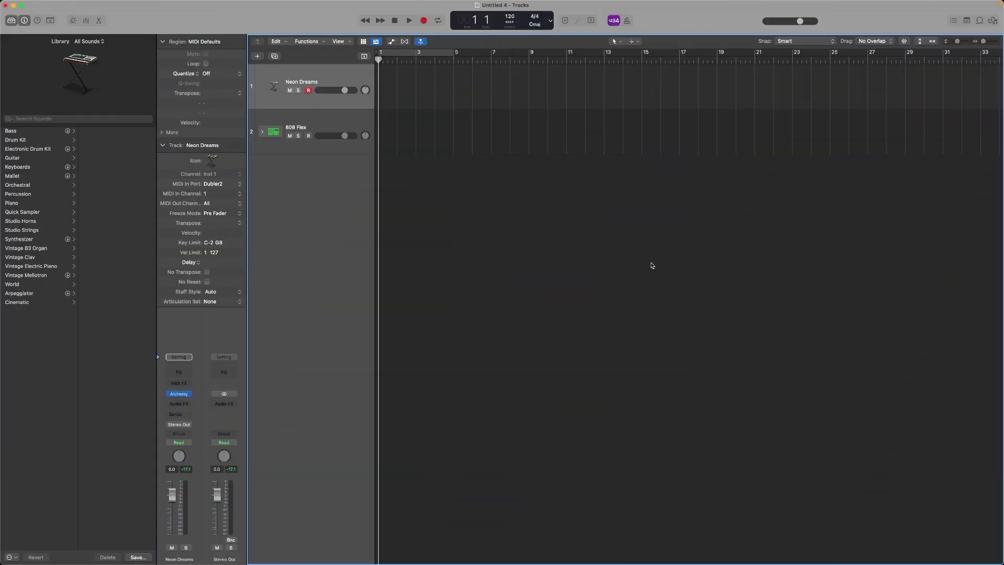
Add instrument track Inst 25 with Dubler Midi Capture (Stereo) and centre its plug-in window.
right_click(324, 181)
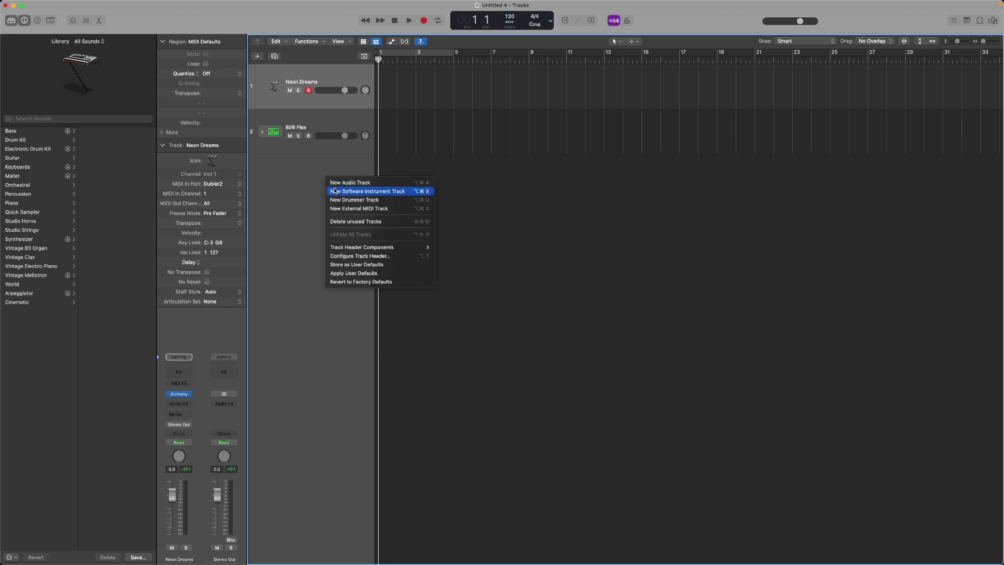
left_click(335, 192)
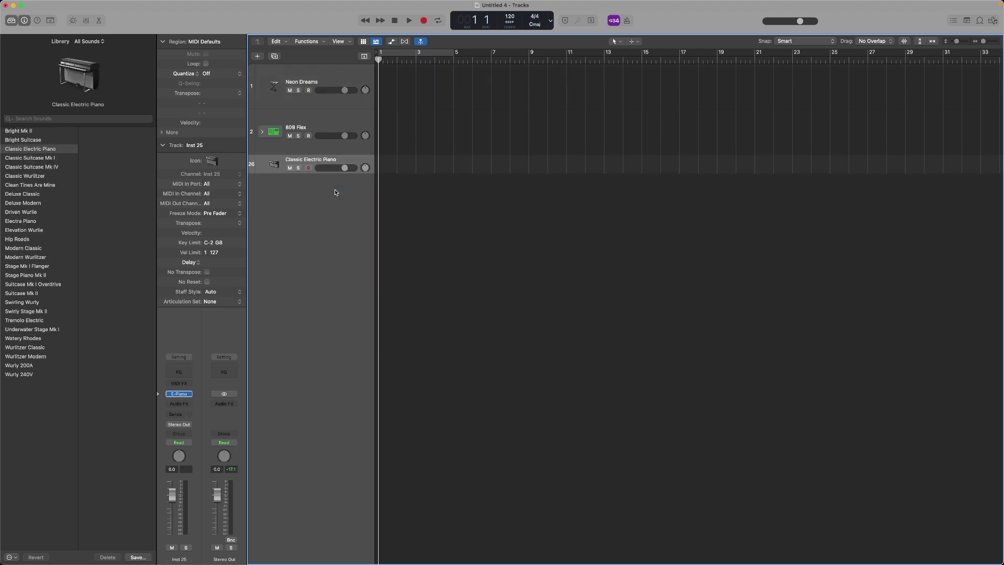
left_click(188, 393)
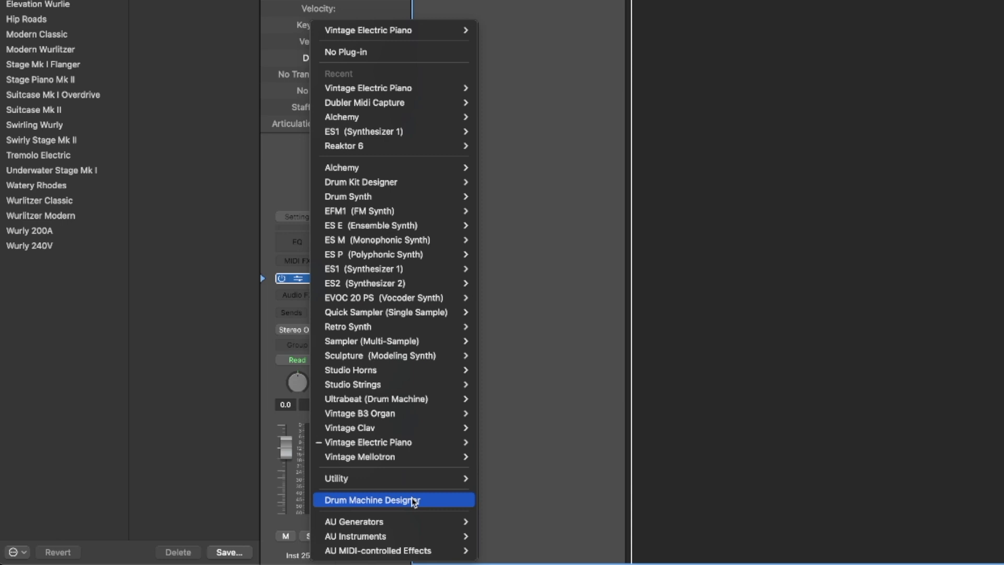
mouse_move(433, 539)
mouse_move(532, 550)
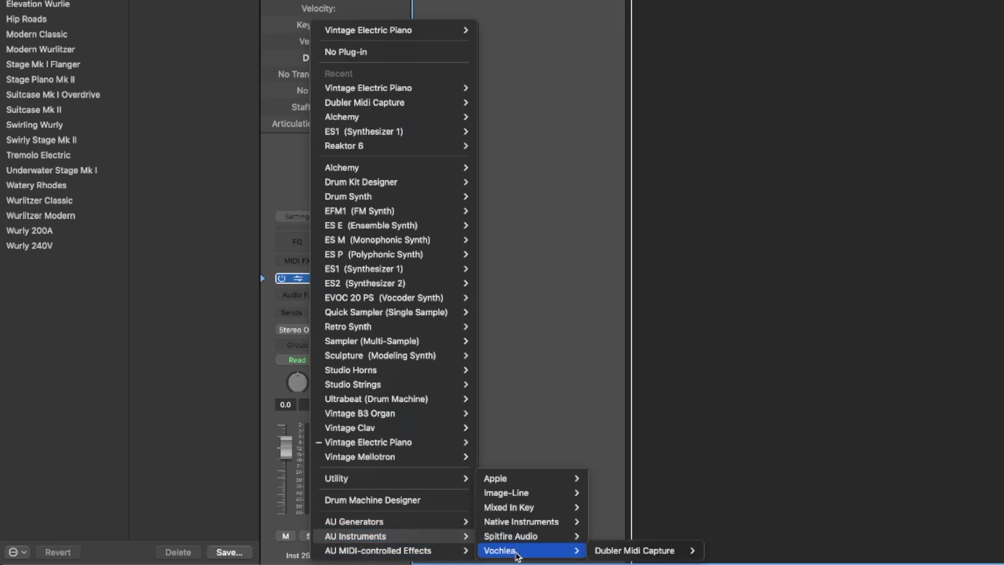
mouse_move(638, 549)
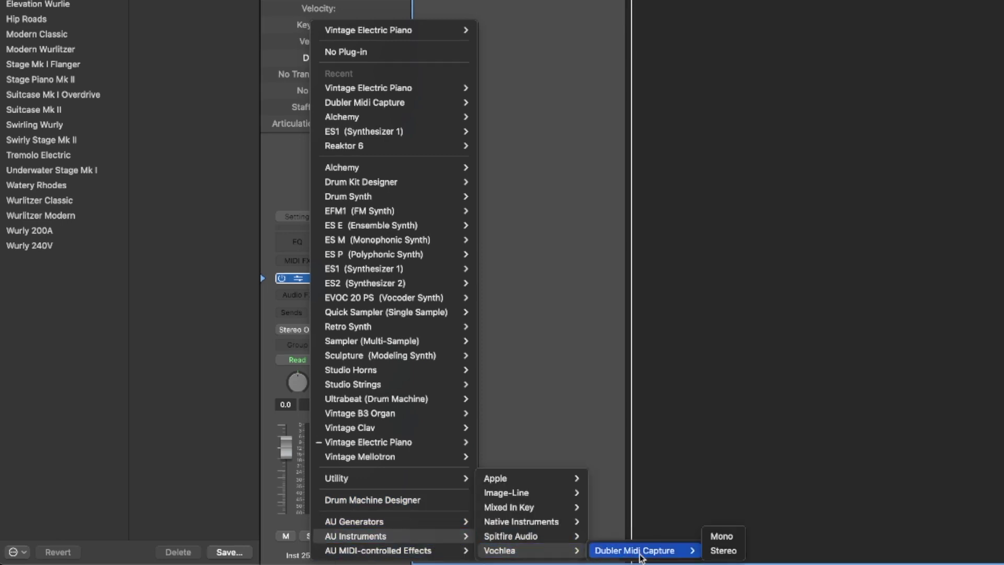
left_click(724, 551)
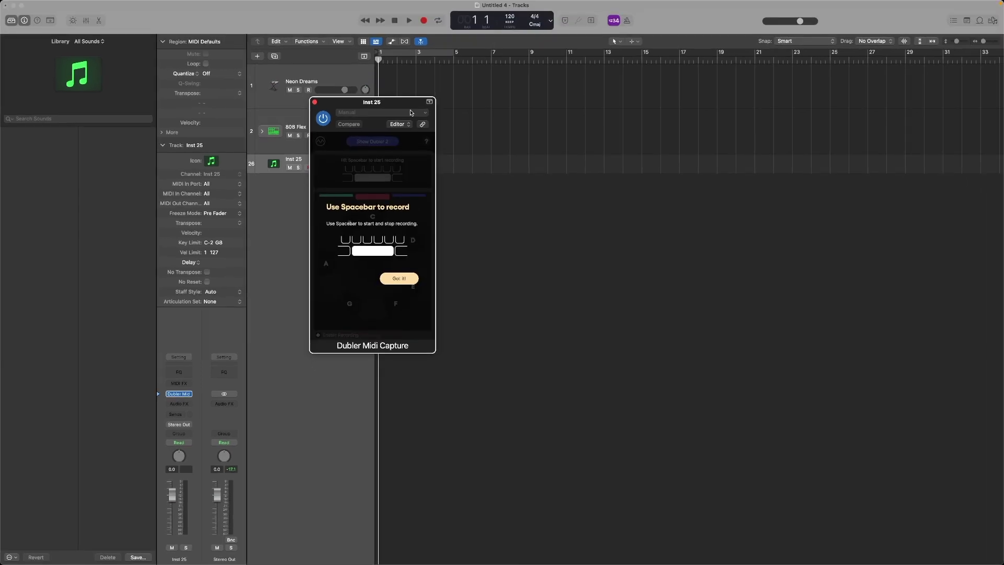
left_click_drag(419, 100, 558, 173)
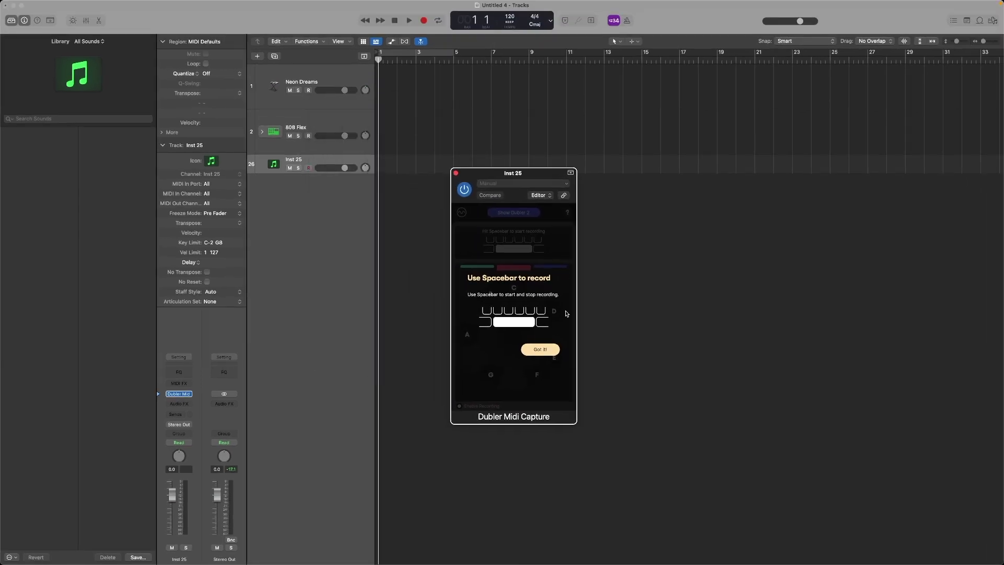
Dismiss the Midi Capture tutorial and select the Neon Dreams track.
left_click(547, 349)
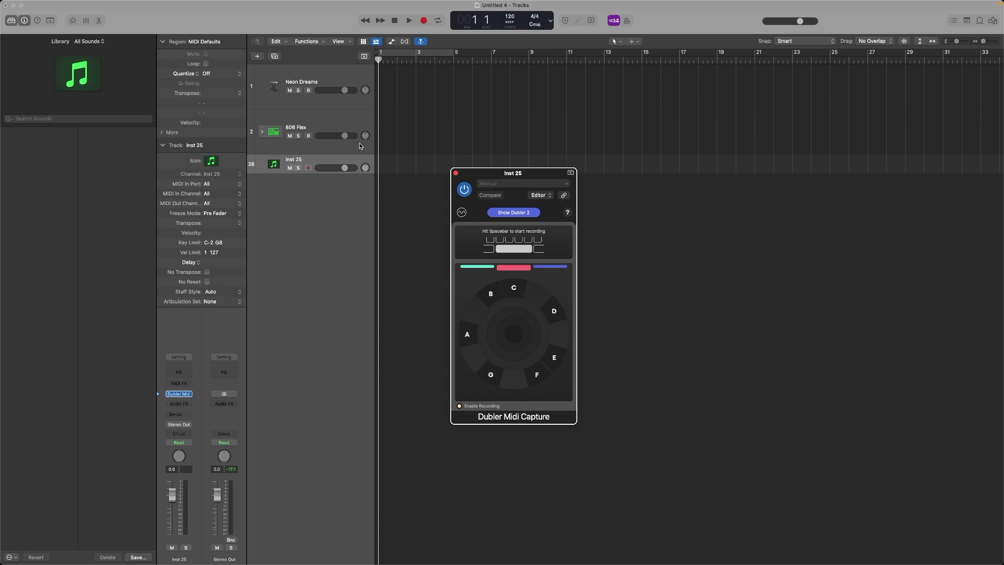
left_click(331, 74)
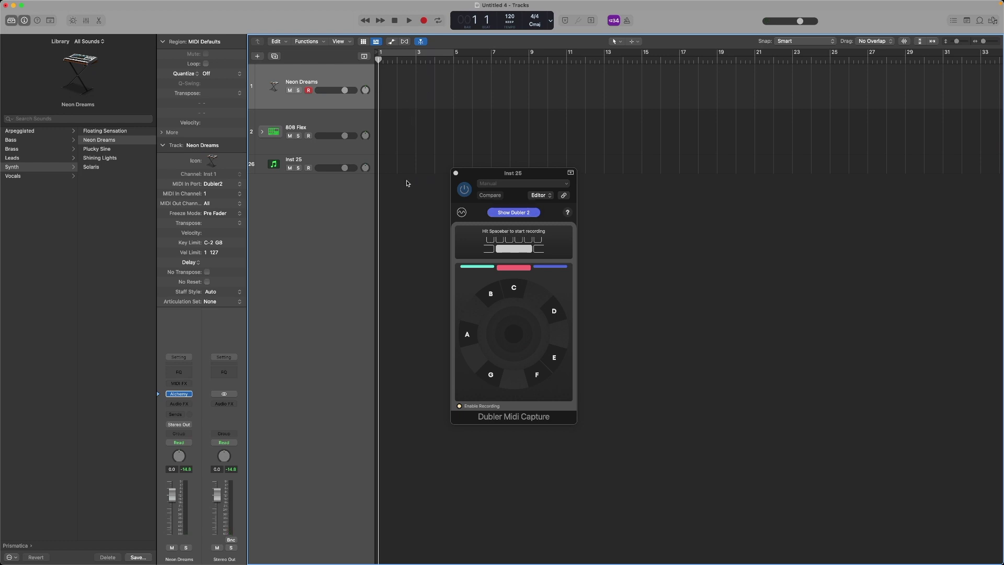
Record a sung phrase in Midi Capture and drop its clean MIDI clip onto Neon Dreams.
key("space")
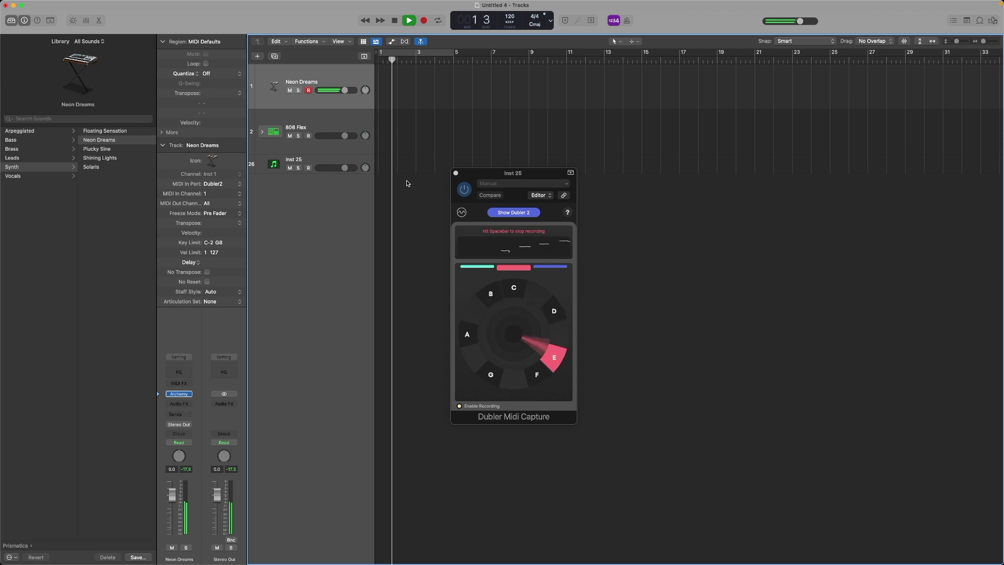
key("space")
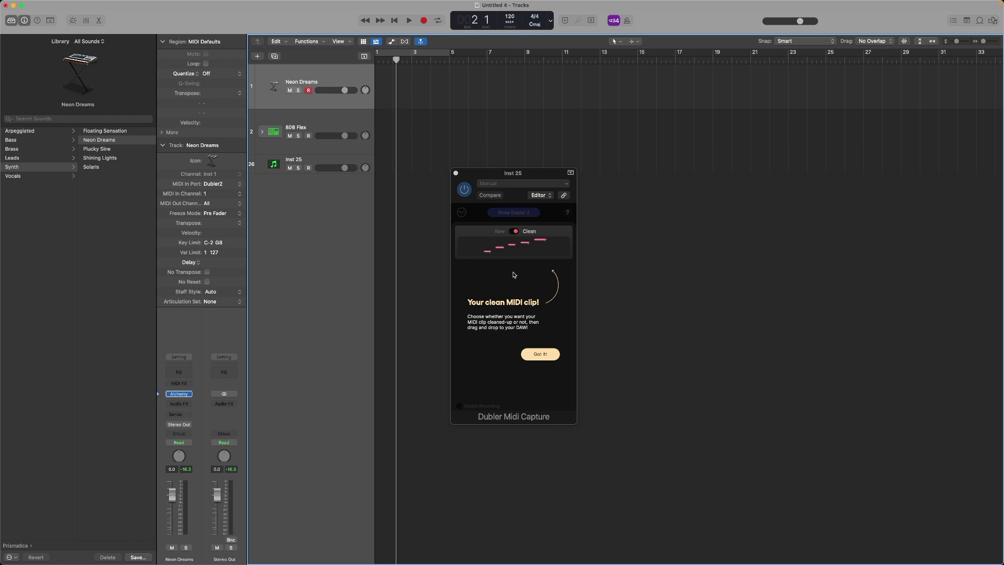
left_click_drag(531, 249, 382, 97)
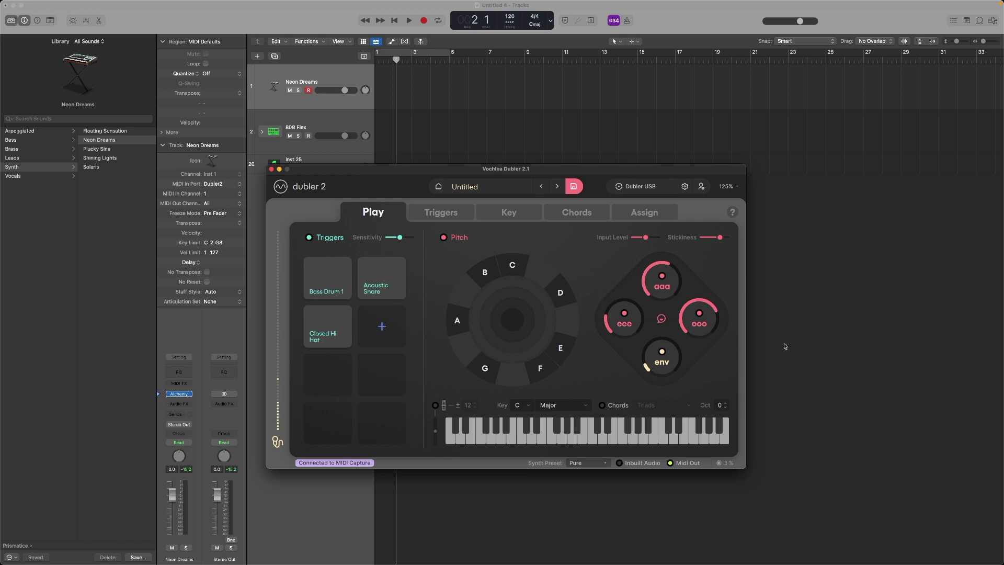
Close Dubler 2, open Neon Dreams' Alchemy, and nudge Cutoff to about 74.9% for learning.
key("super+w")
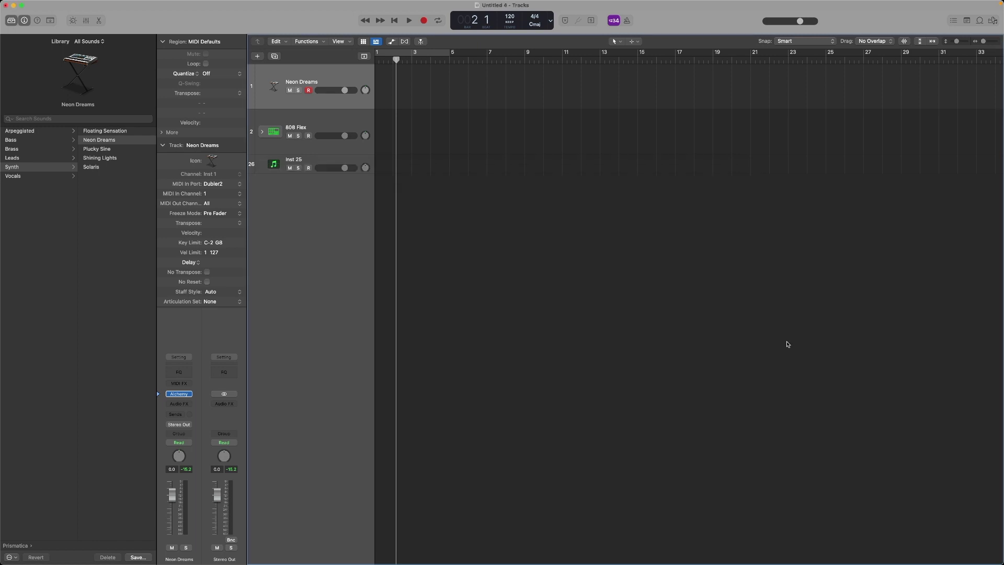
left_click(183, 394)
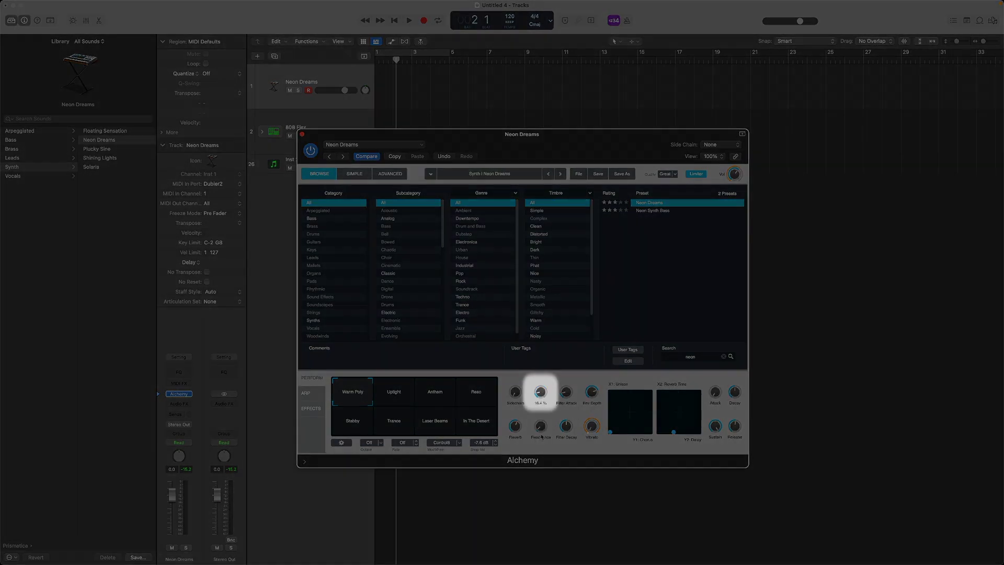
left_click_drag(540, 392, 559, 412)
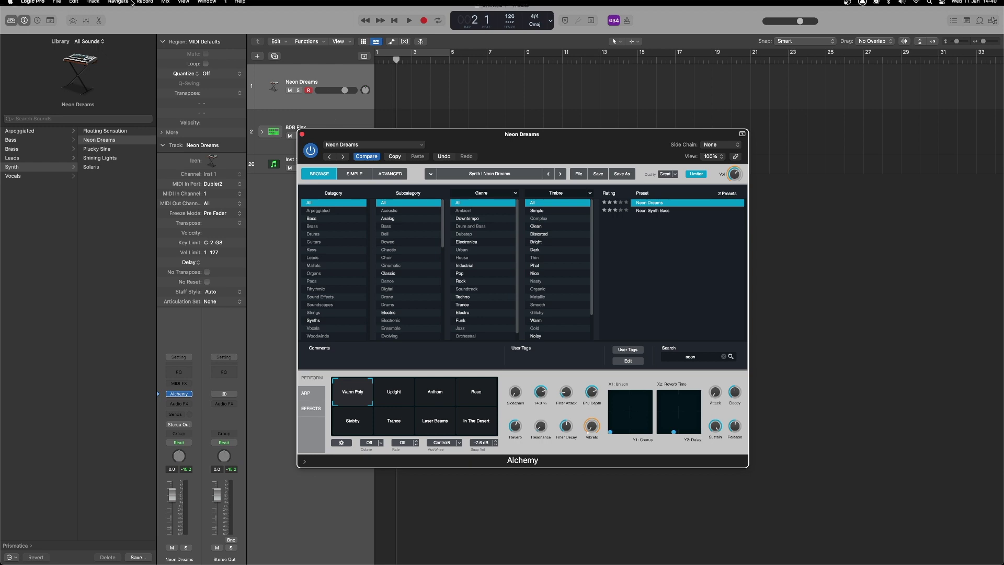
left_click(42, 5)
mouse_move(71, 38)
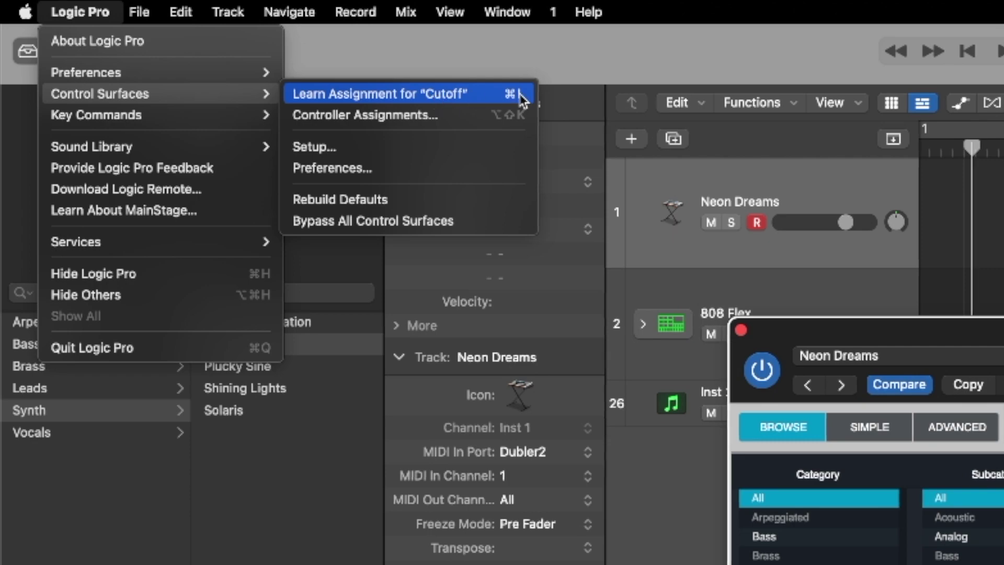
Learn Alchemy Cutoff from Dubler 2's aaa vowel dial by mapping CC 20 in the Assign view.
left_click(477, 95)
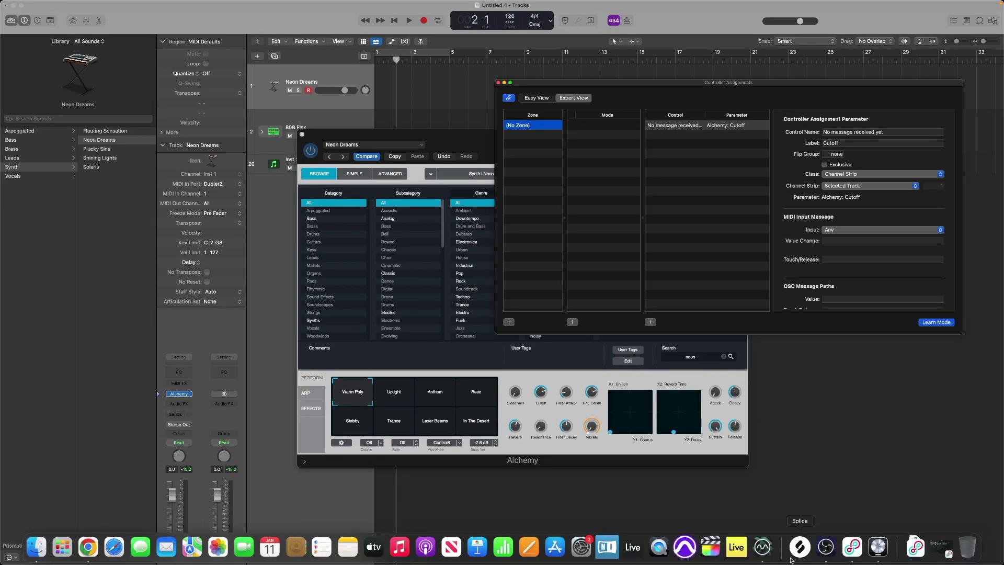
key("super+w")
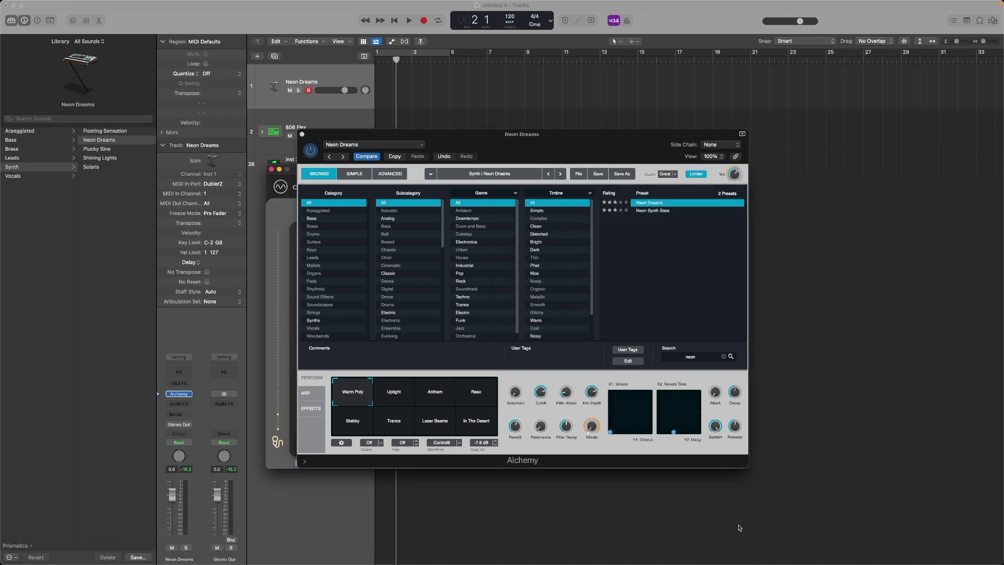
left_click(273, 430)
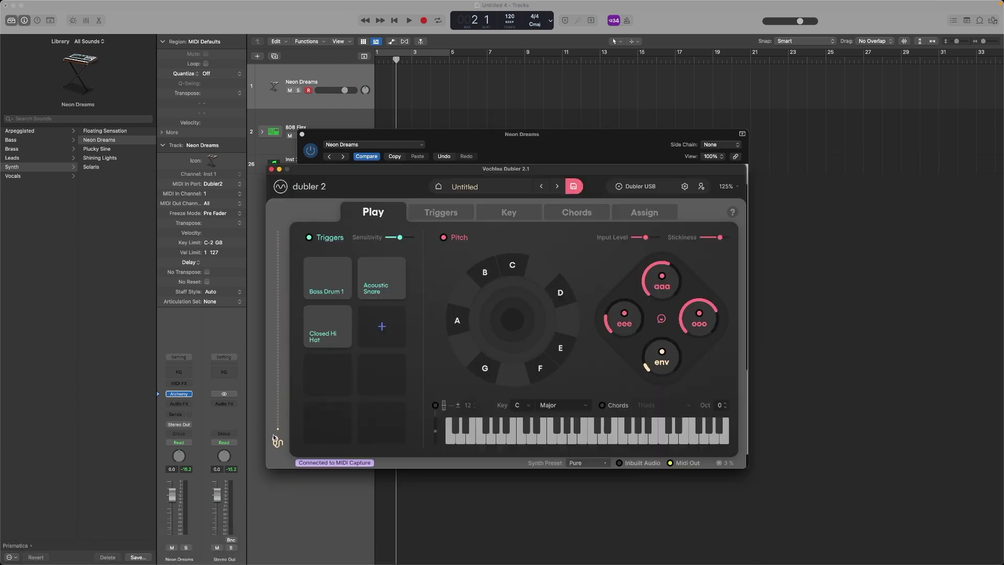
left_click(635, 213)
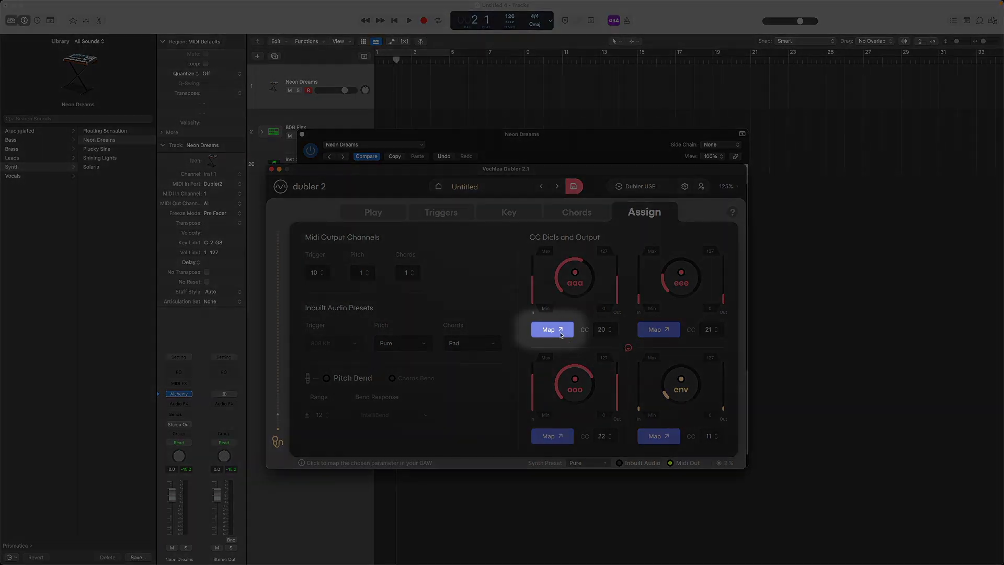
left_click(552, 329)
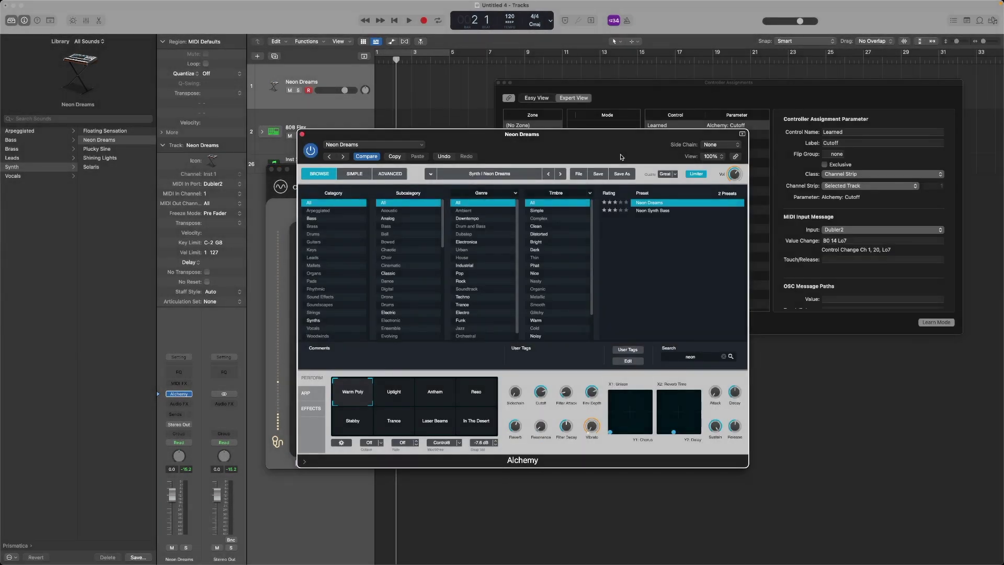
Confirm the Cutoff entry for CC 20 on channel 1, then close Controller Assignments.
left_click(651, 83)
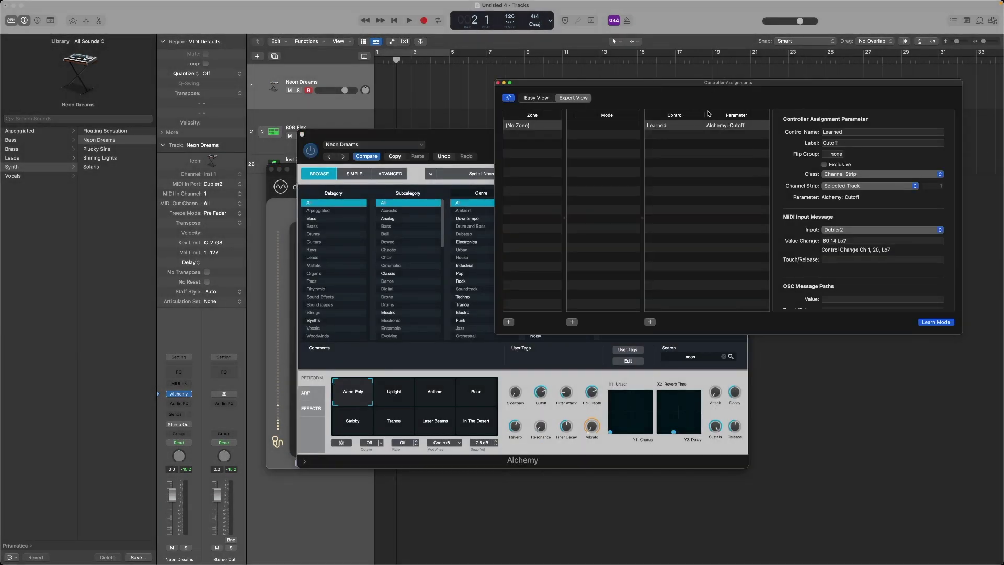
left_click(499, 83)
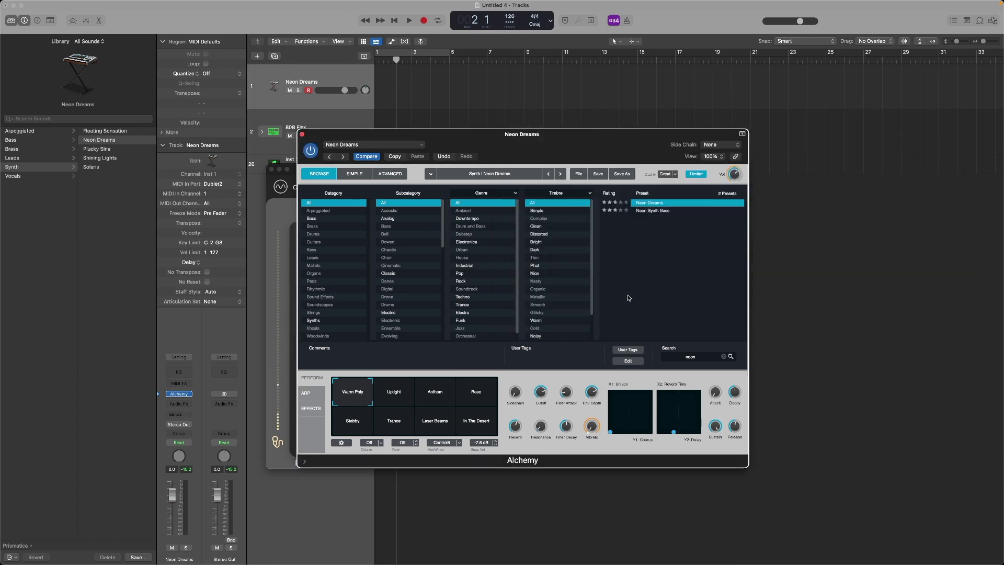